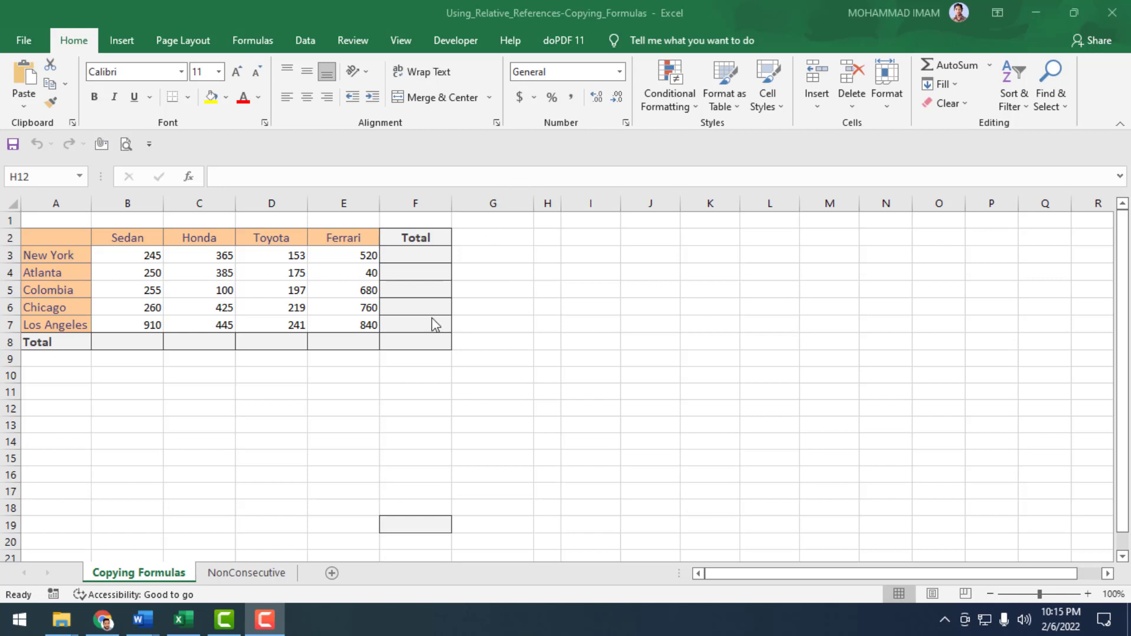
# - Enter =SUM(B3:B7) in B8 so the Sedan total shows 1920
pyautogui.click(136, 348)
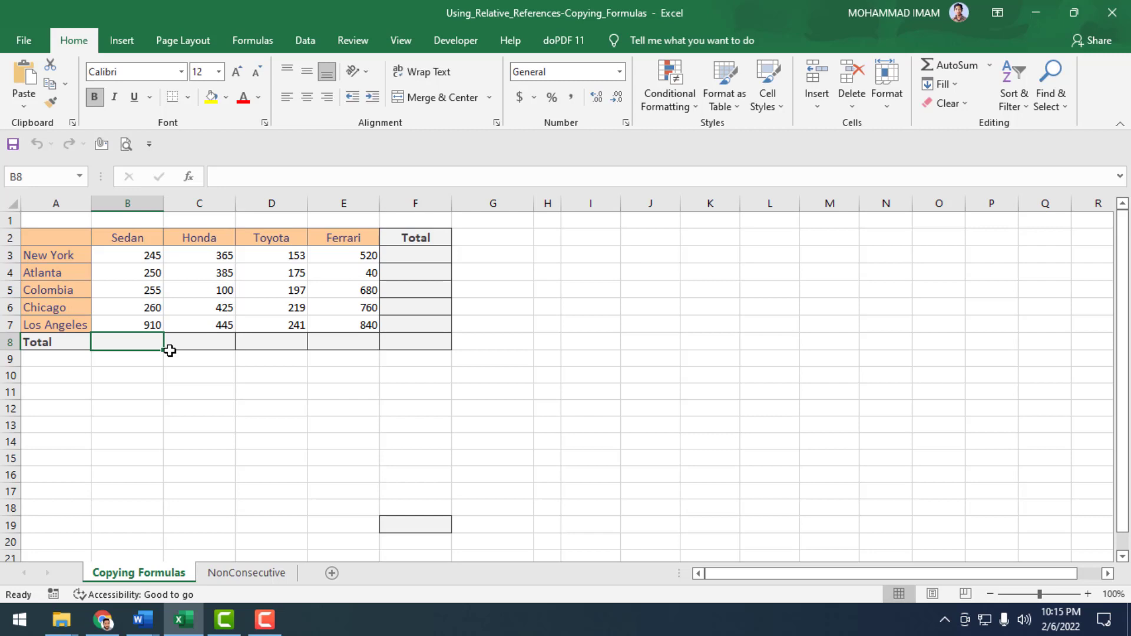
pyautogui.write('=')
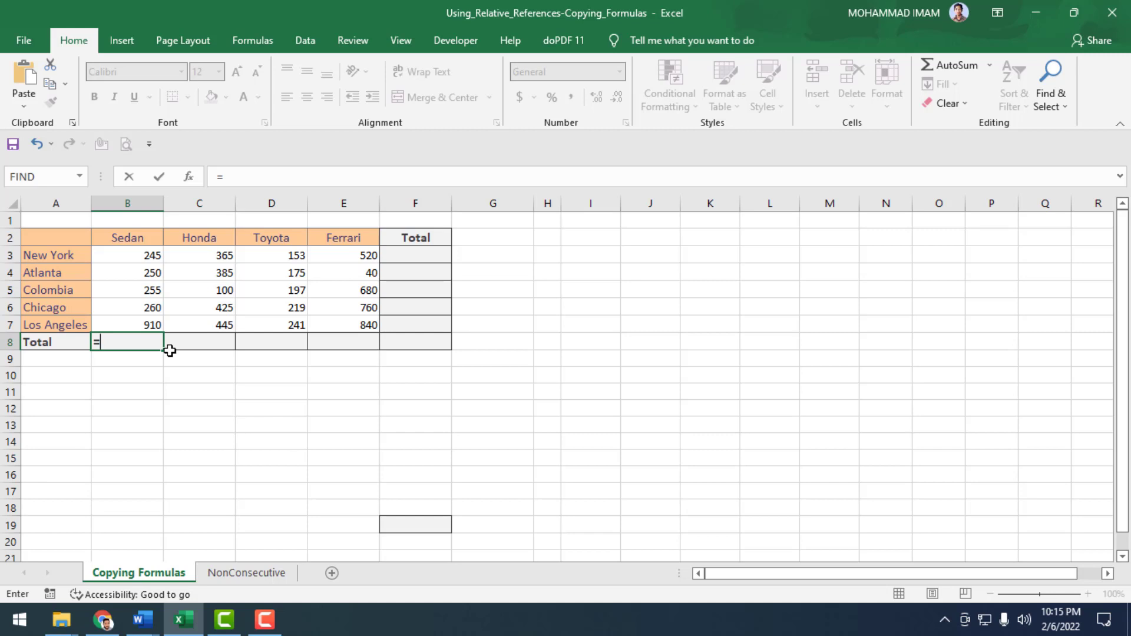
pyautogui.write('sum')
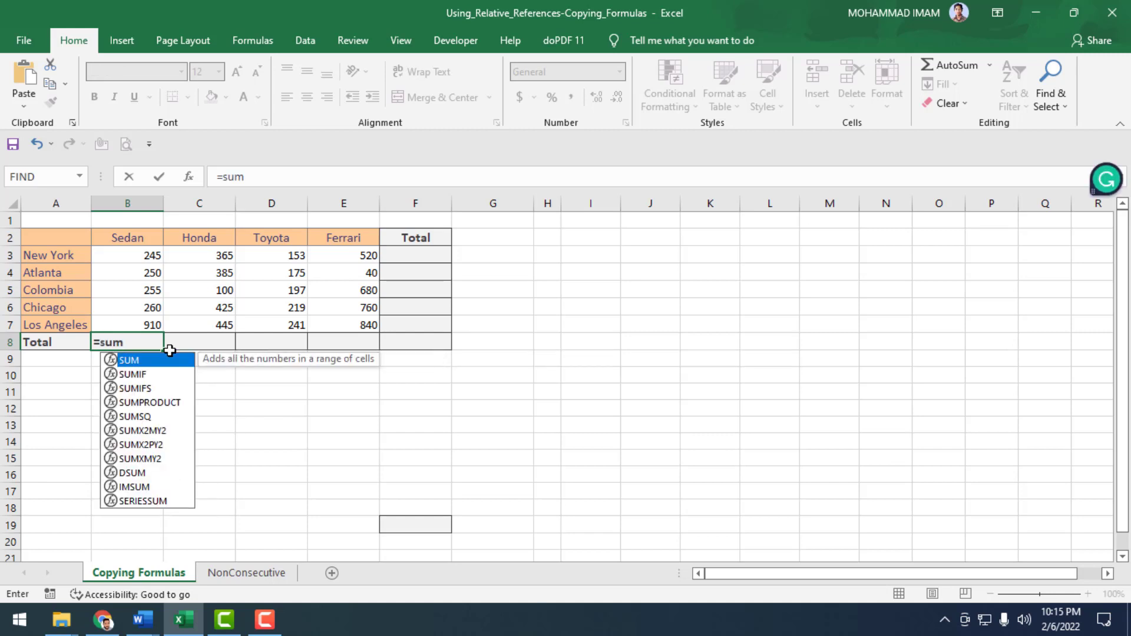
pyautogui.write('(')
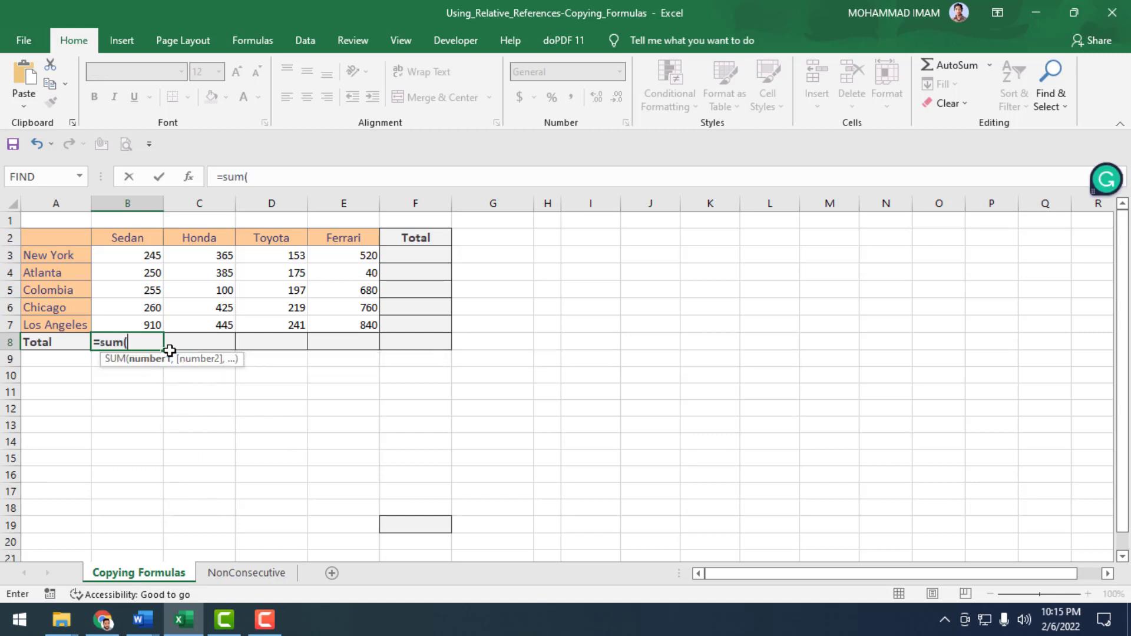
pyautogui.click(156, 258)
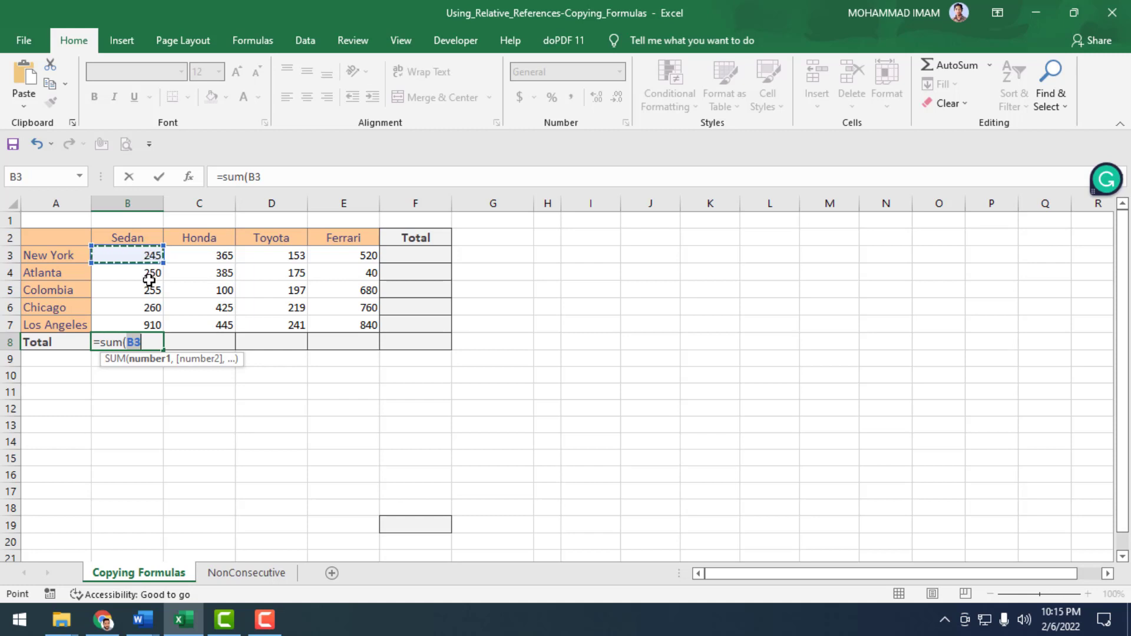
pyautogui.keyDown('shift'); pyautogui.click(144, 323); pyautogui.keyUp('shift')
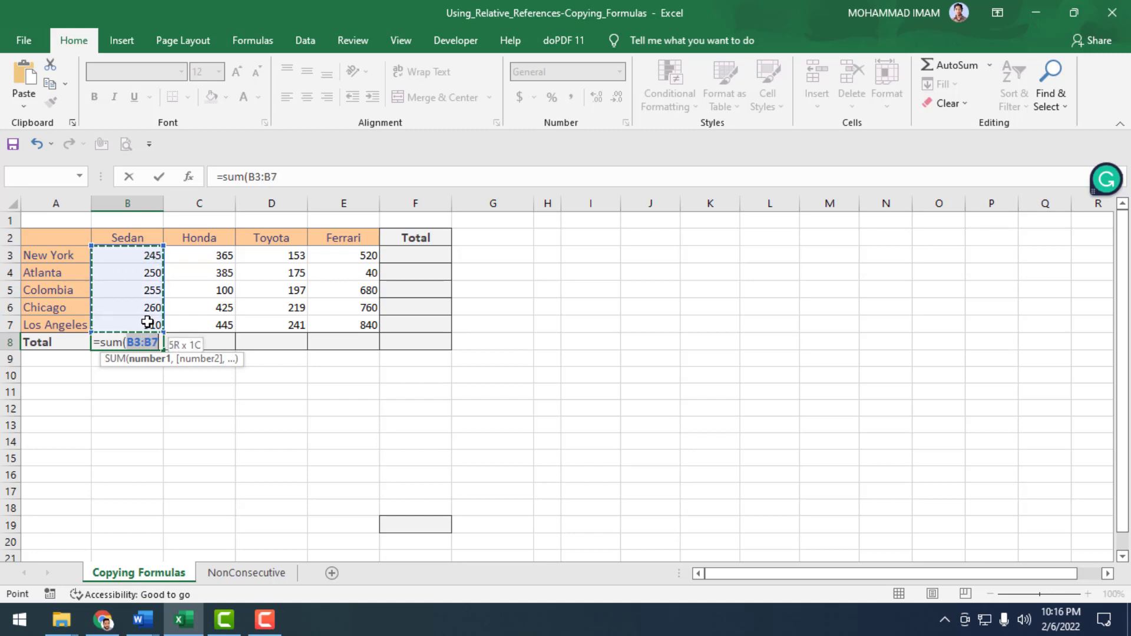
pyautogui.write(')')
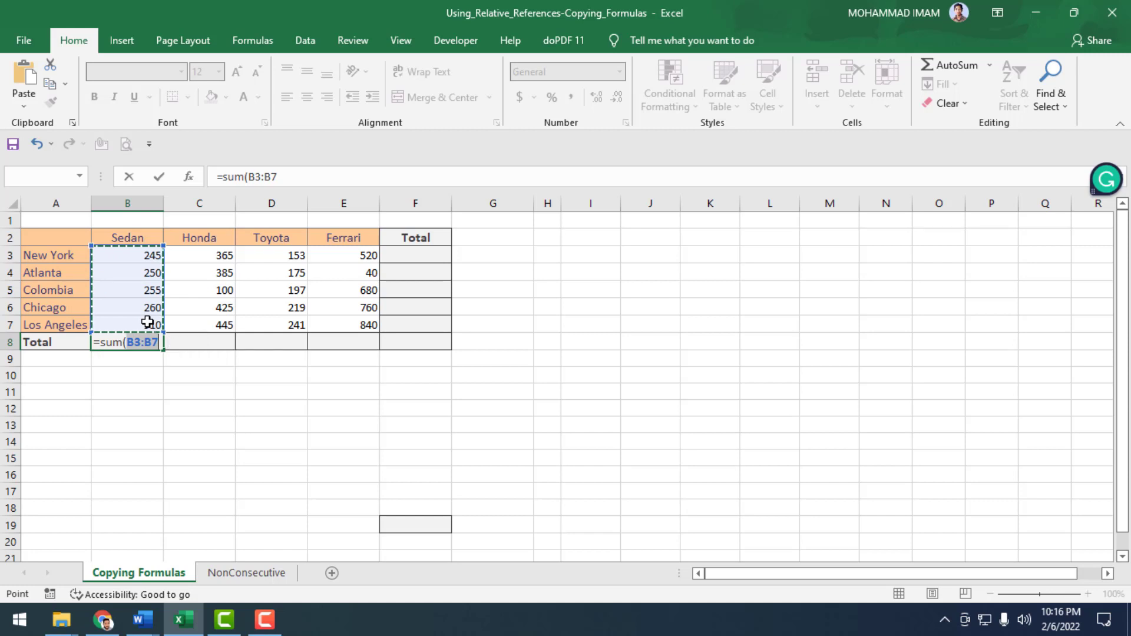
pyautogui.press('Return')
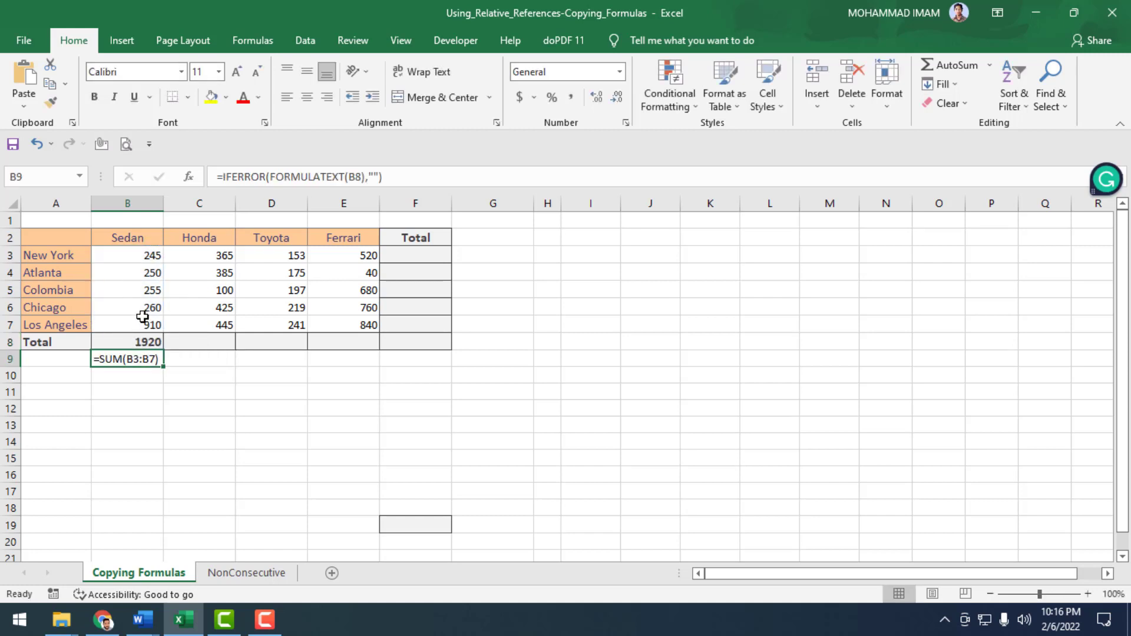
pyautogui.click(155, 343)
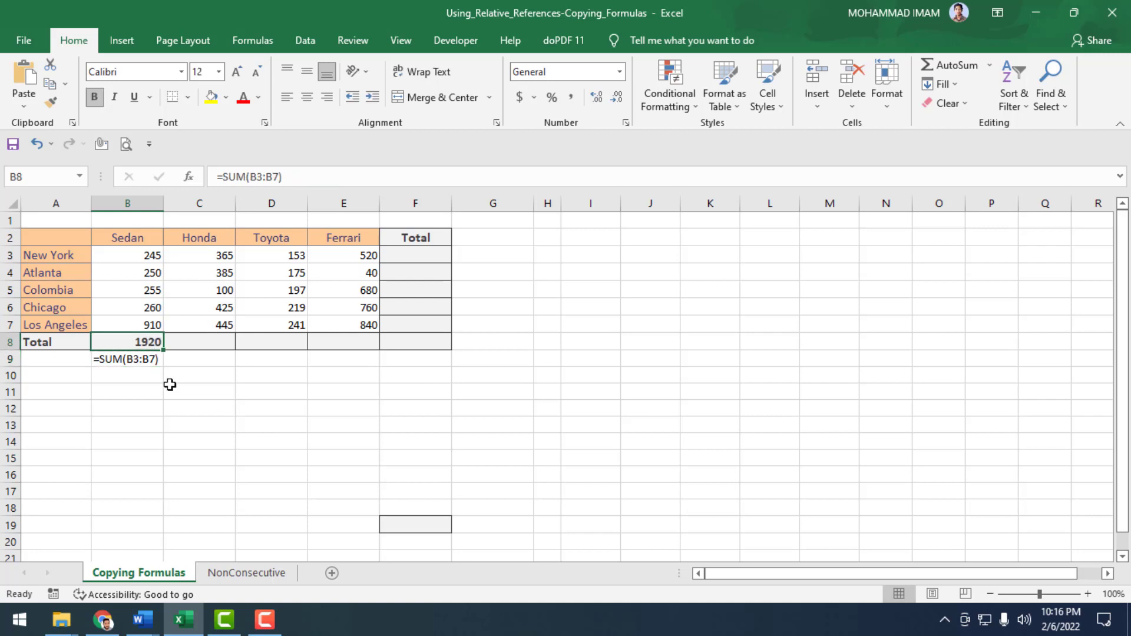
# - Copy the Sedan total into C8, giving =SUM(C3:C7) = 1720, then copy C8
pyautogui.press('F10')
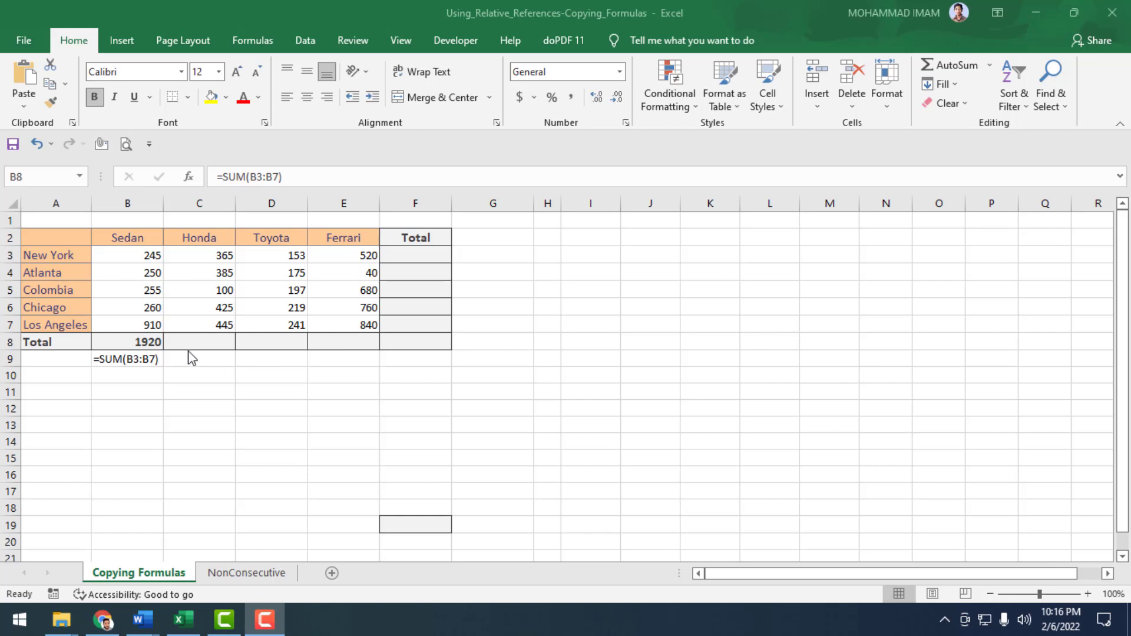
pyautogui.click(150, 346)
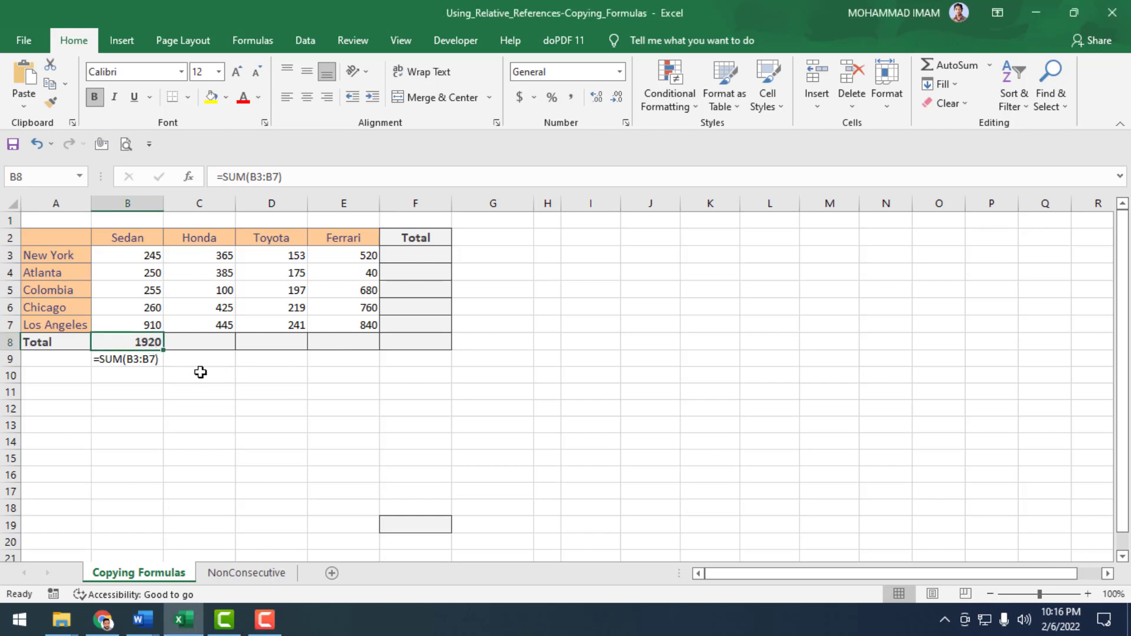
pyautogui.hotkey('ctrl', 'c')
pyautogui.click(203, 344)
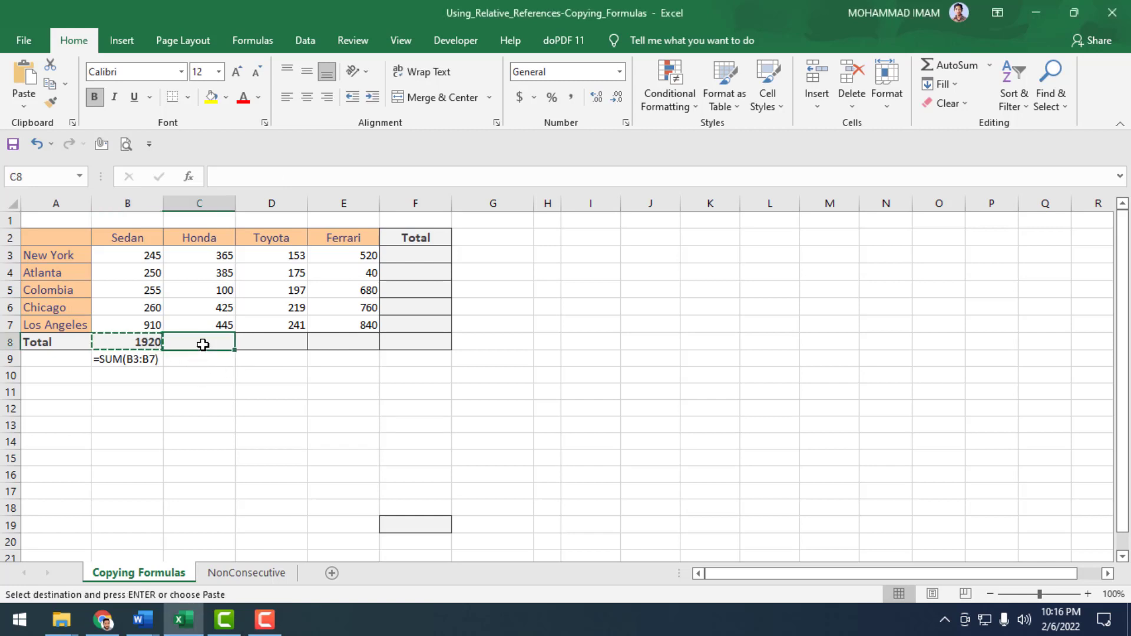
pyautogui.hotkey('ctrl', 'v')
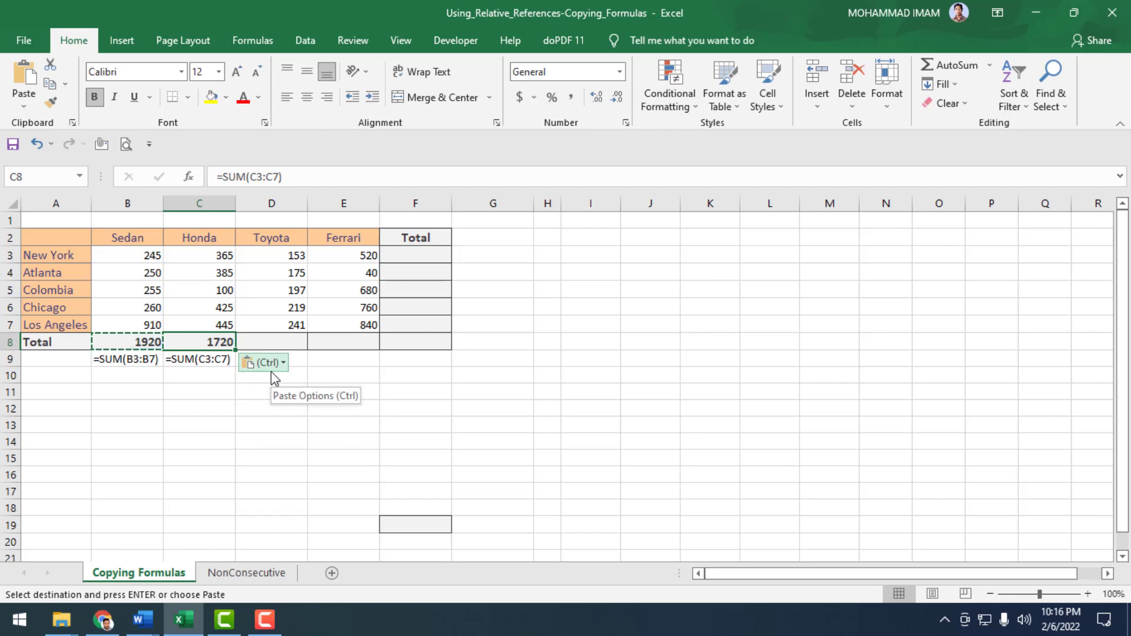
pyautogui.doubleClick(220, 341)
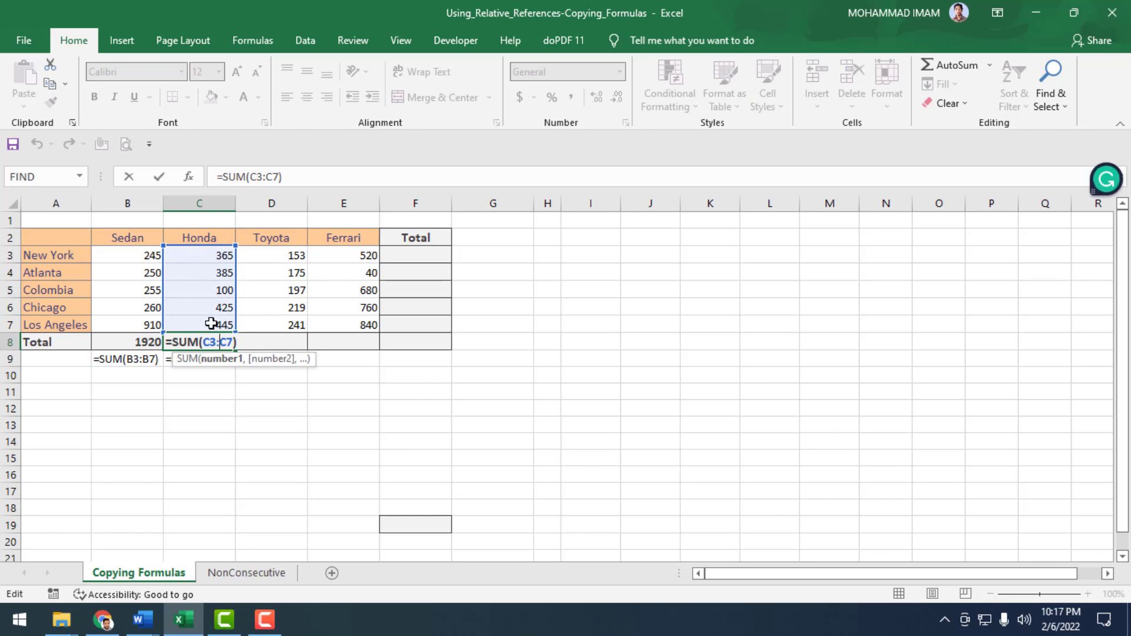
pyautogui.press('Return')
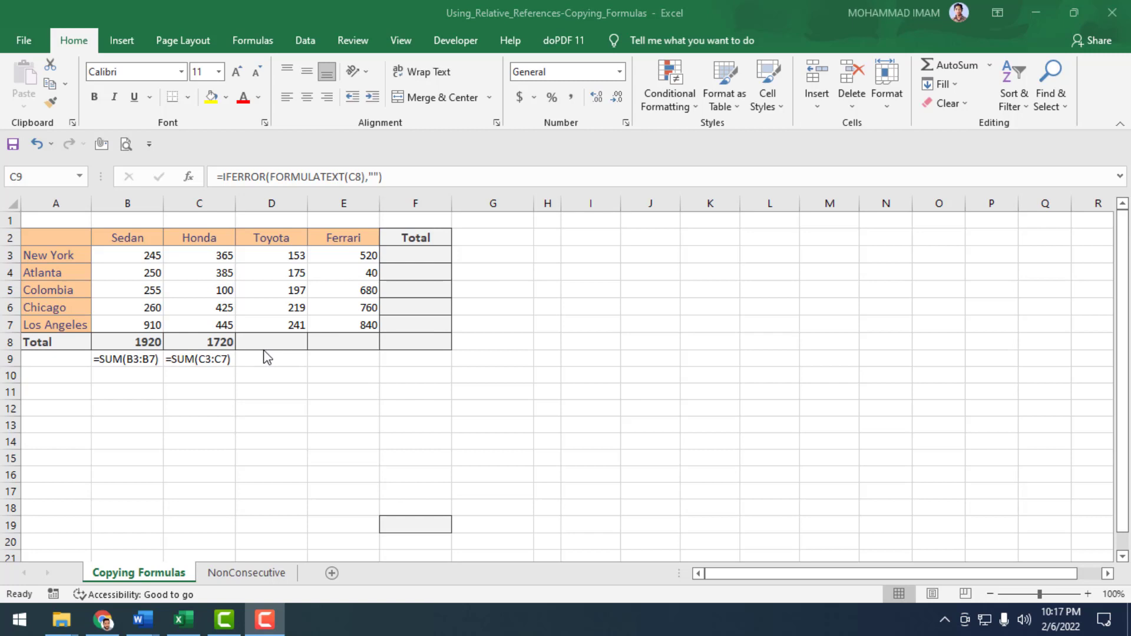
pyautogui.click(224, 344)
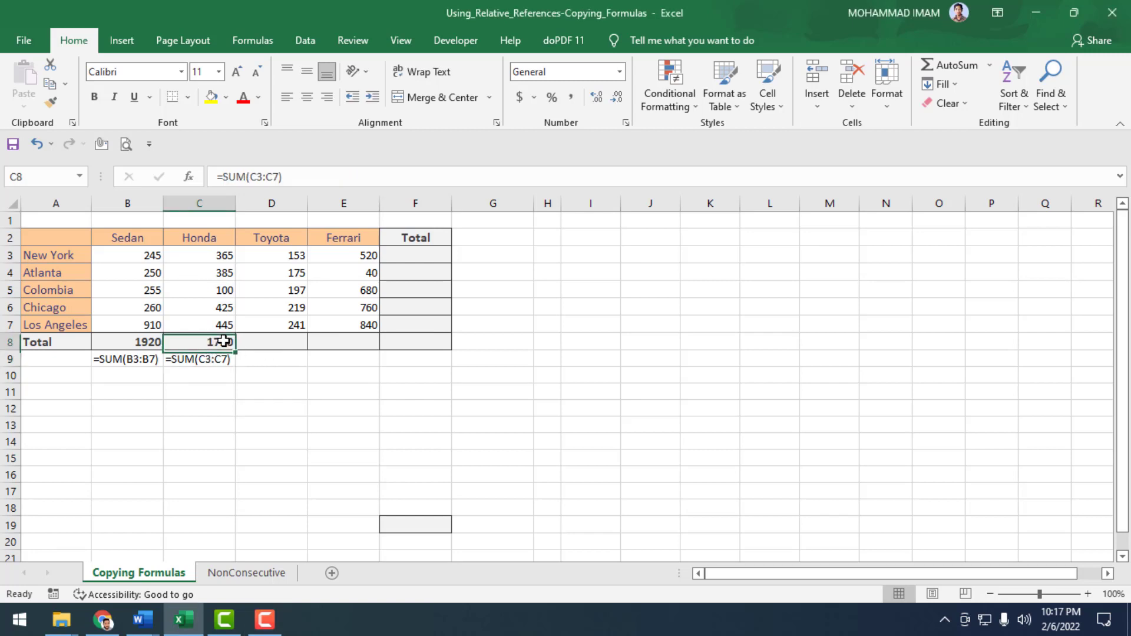
pyautogui.hotkey('ctrl', 'c')
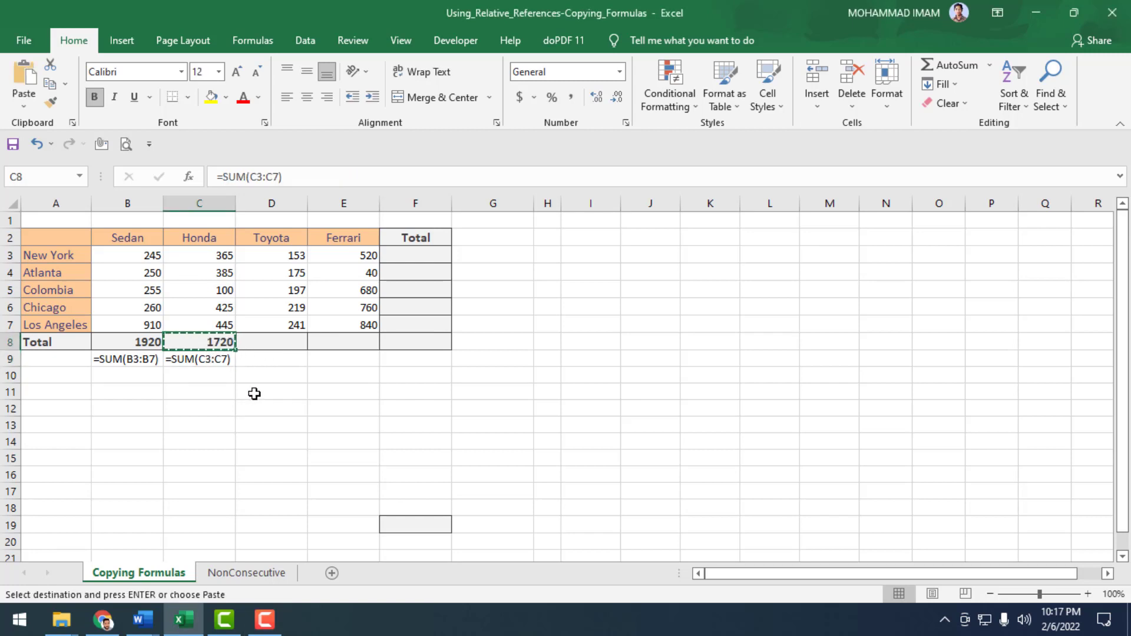
# - Paste the sum formula into D8 and verify it reads =SUM(D3:D7), showing 985
pyautogui.click(263, 344)
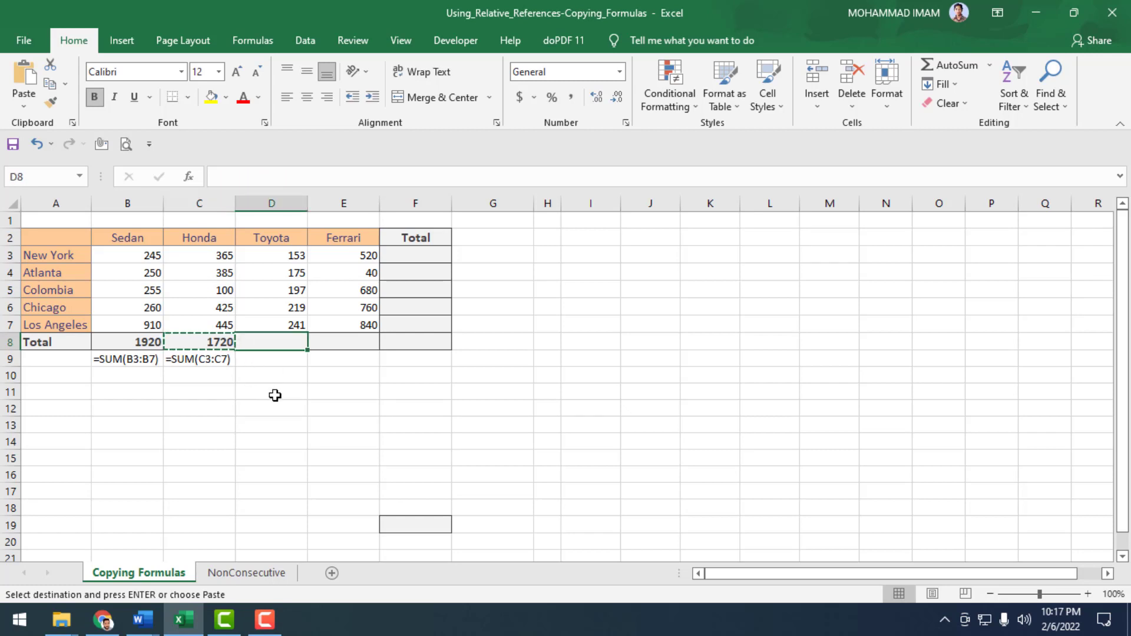
pyautogui.hotkey('ctrl', 'v')
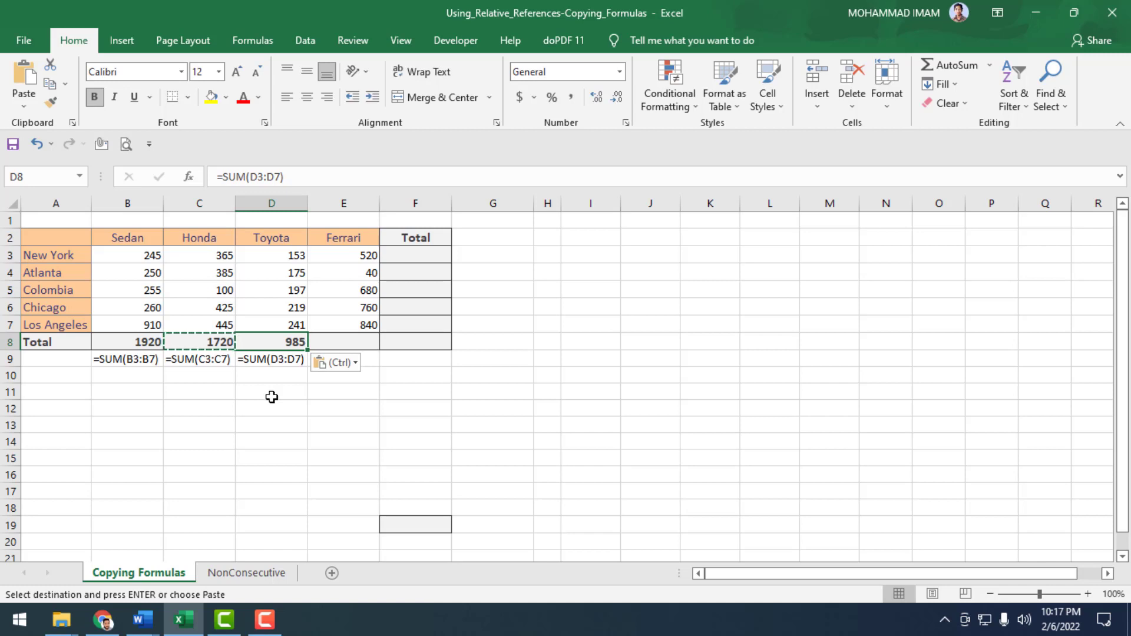
pyautogui.click(295, 348)
pyautogui.doubleClick(294, 344)
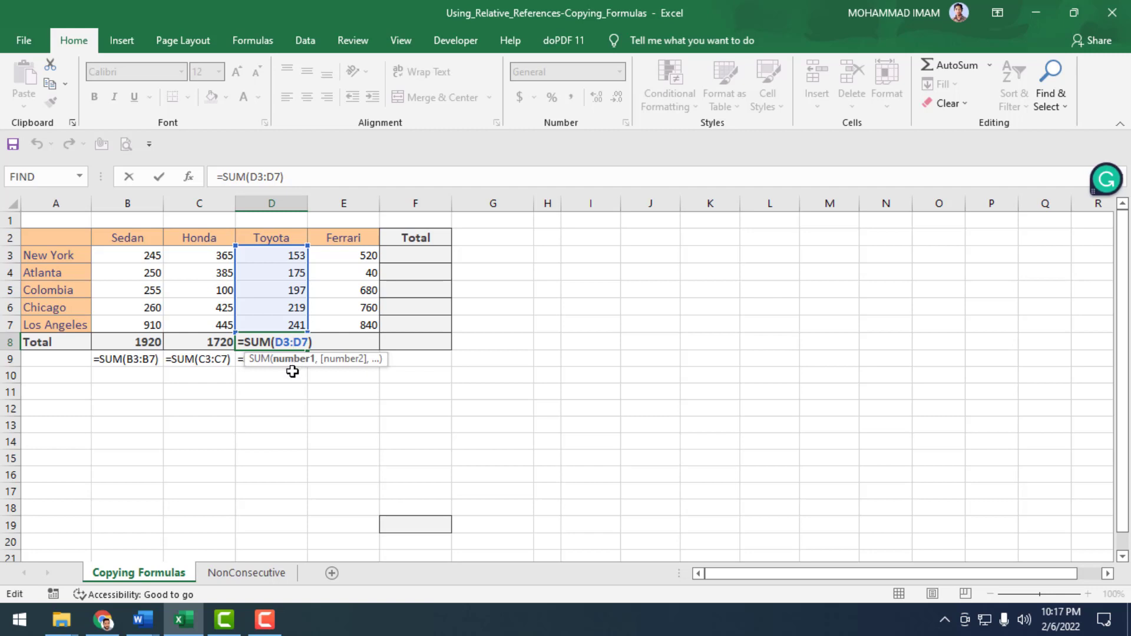
pyautogui.press('Escape')
pyautogui.press('Return')
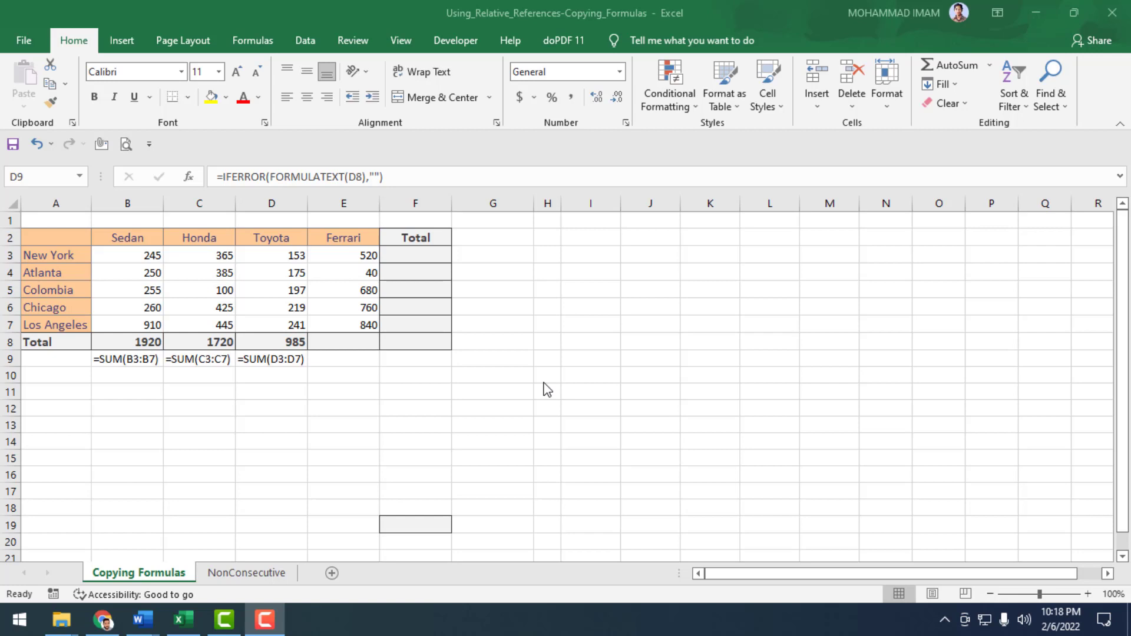
# - Copy the Toyota total into E8 for the Ferrari total =SUM(E3:E7) = 2840
pyautogui.press('Up')
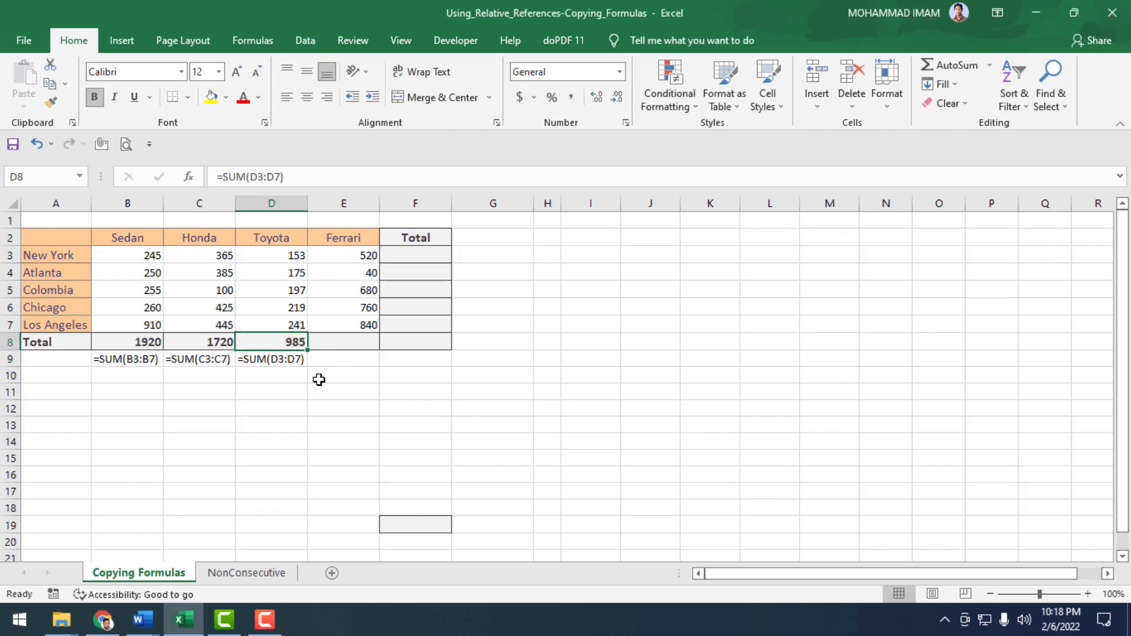
pyautogui.hotkey('ctrl', 'c')
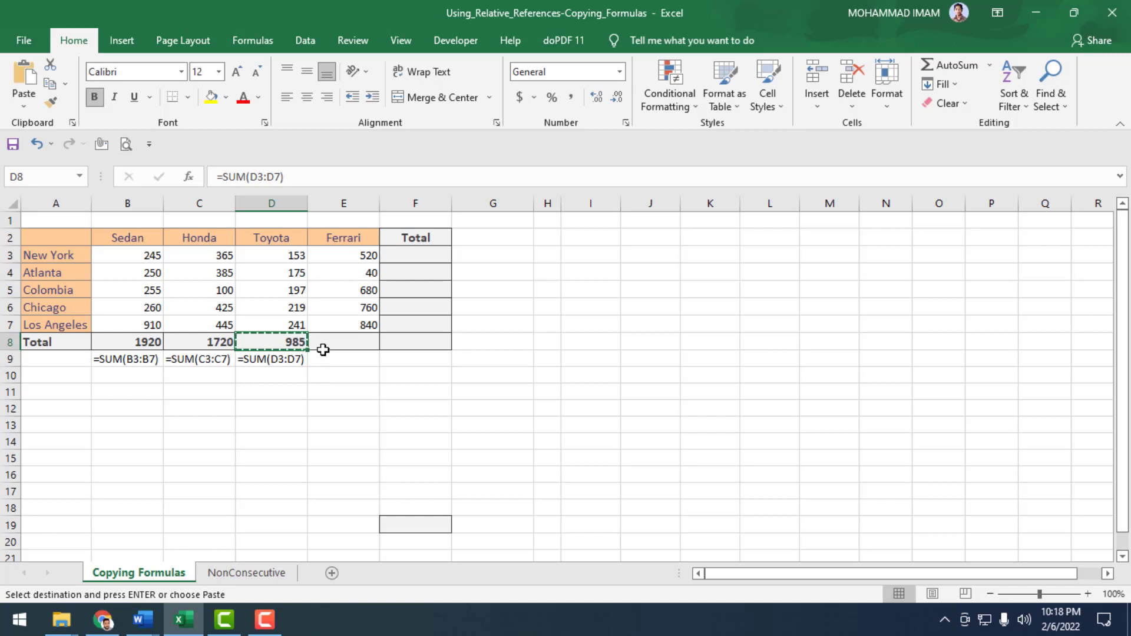
pyautogui.click(322, 349)
pyautogui.hotkey('ctrl', 'v')
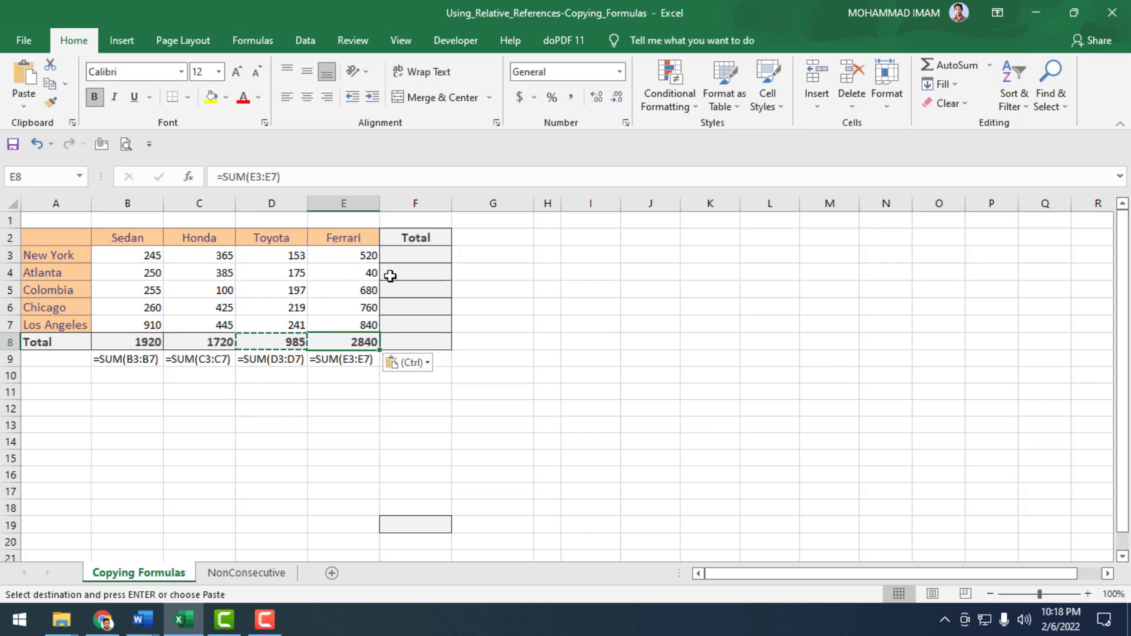
pyautogui.click(405, 259)
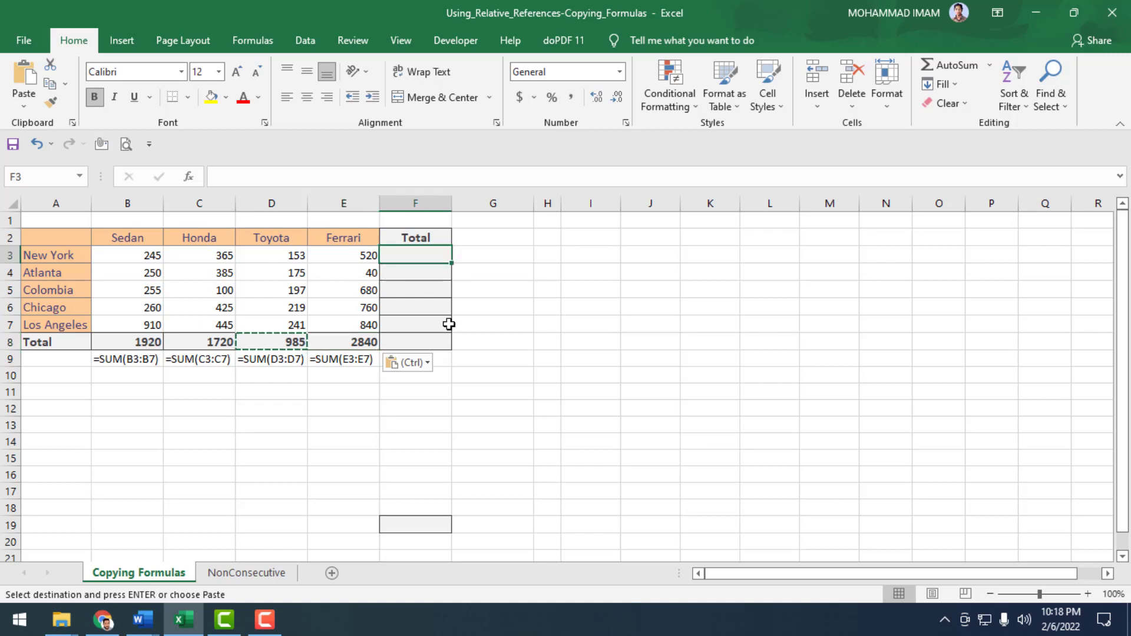
# - Enter =SUM(B3:E3) in F3 for New York's row total of 1283
pyautogui.write('=s')
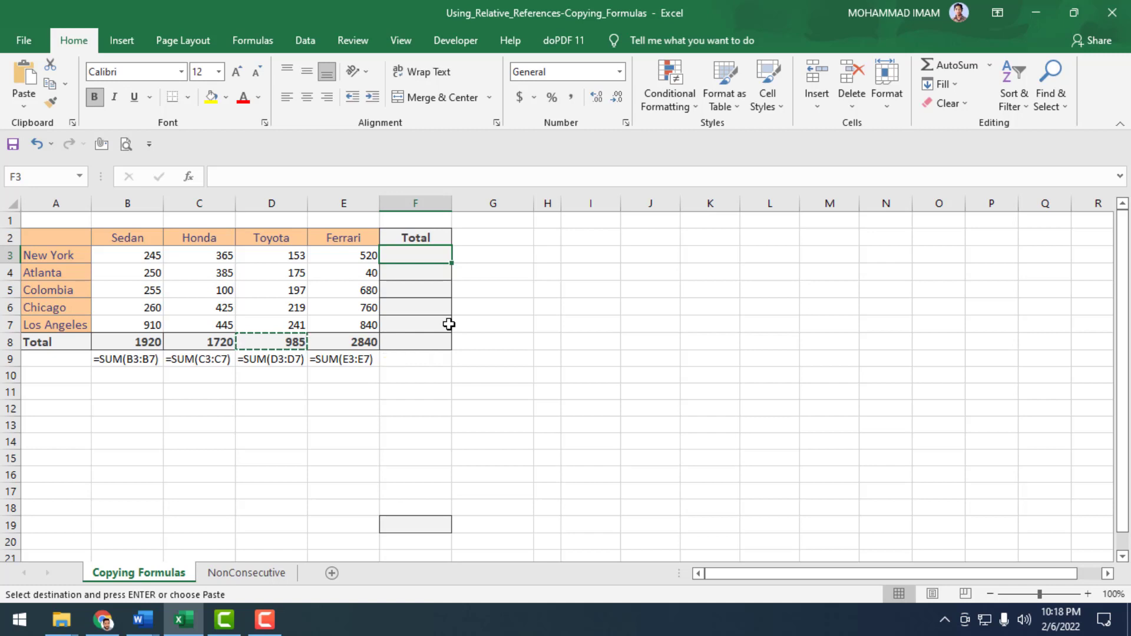
pyautogui.write('u')
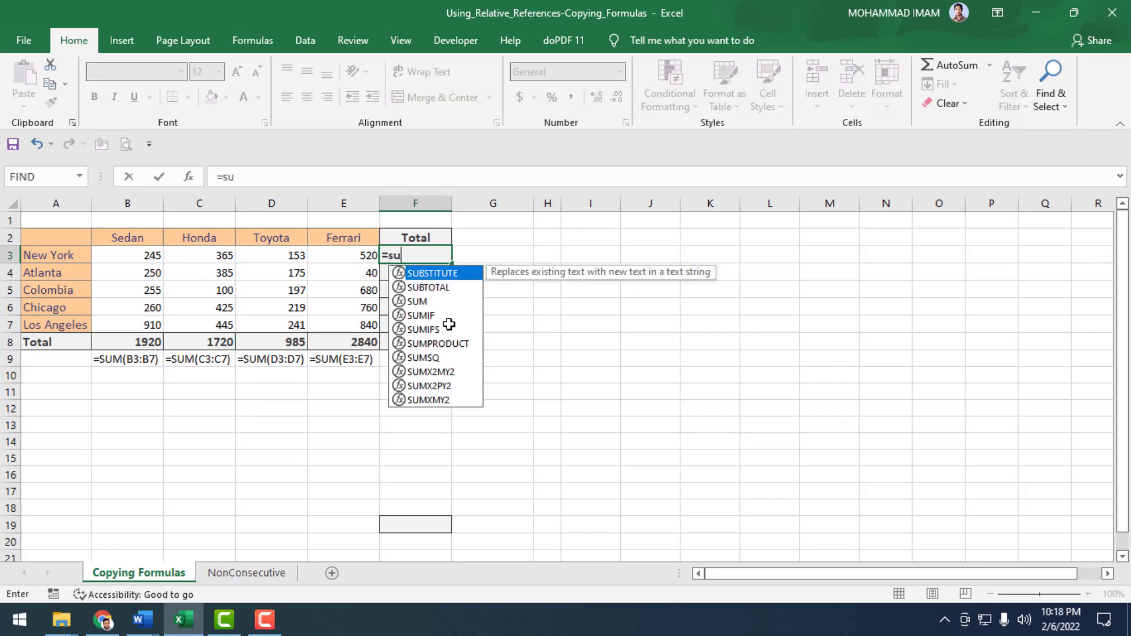
pyautogui.write('m(')
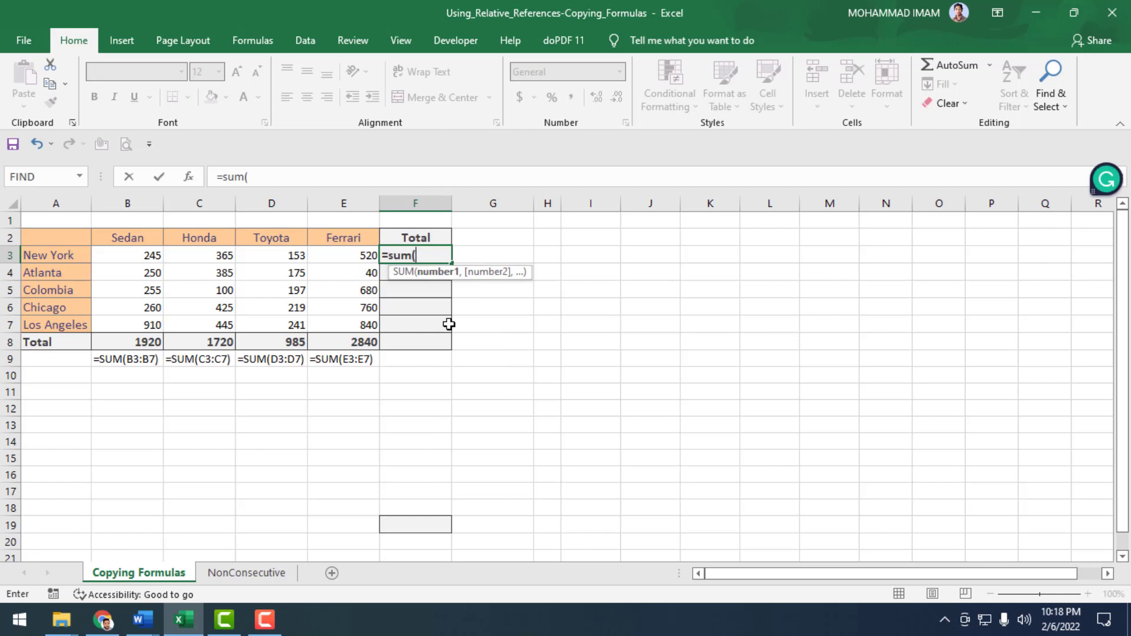
pyautogui.click(147, 262)
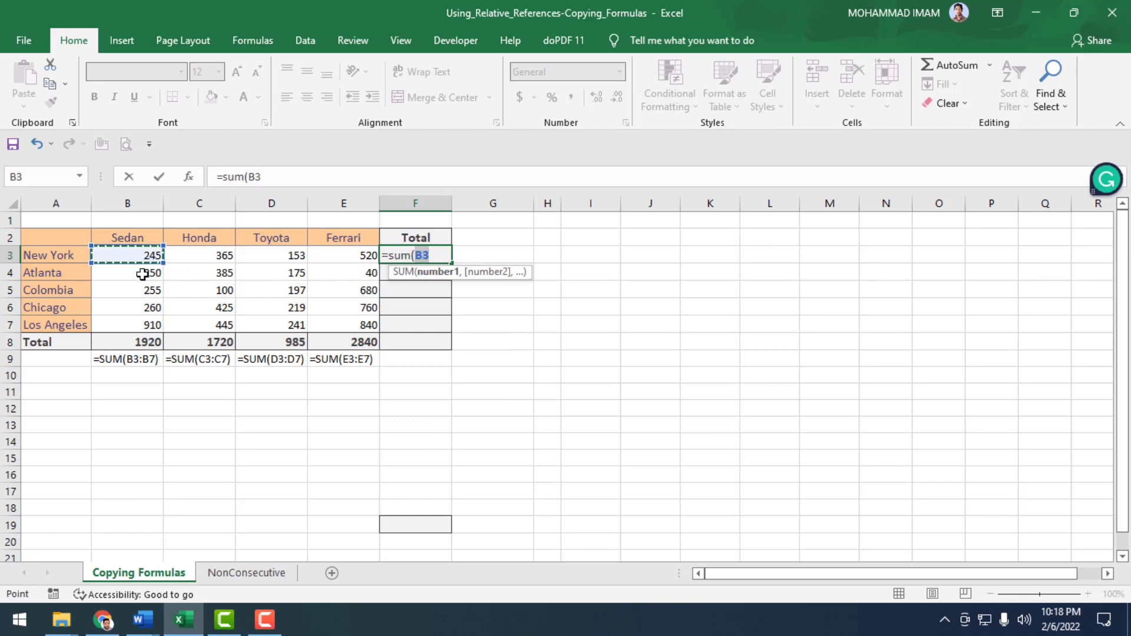
pyautogui.keyDown('shift'); pyautogui.click(359, 254); pyautogui.keyUp('shift')
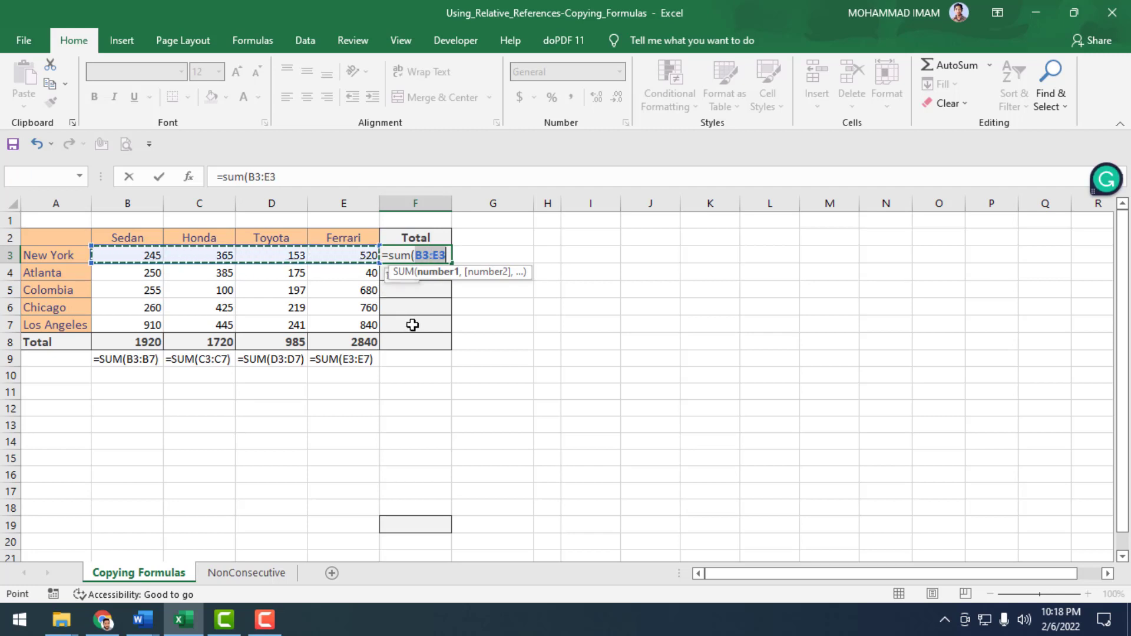
pyautogui.press('Return')
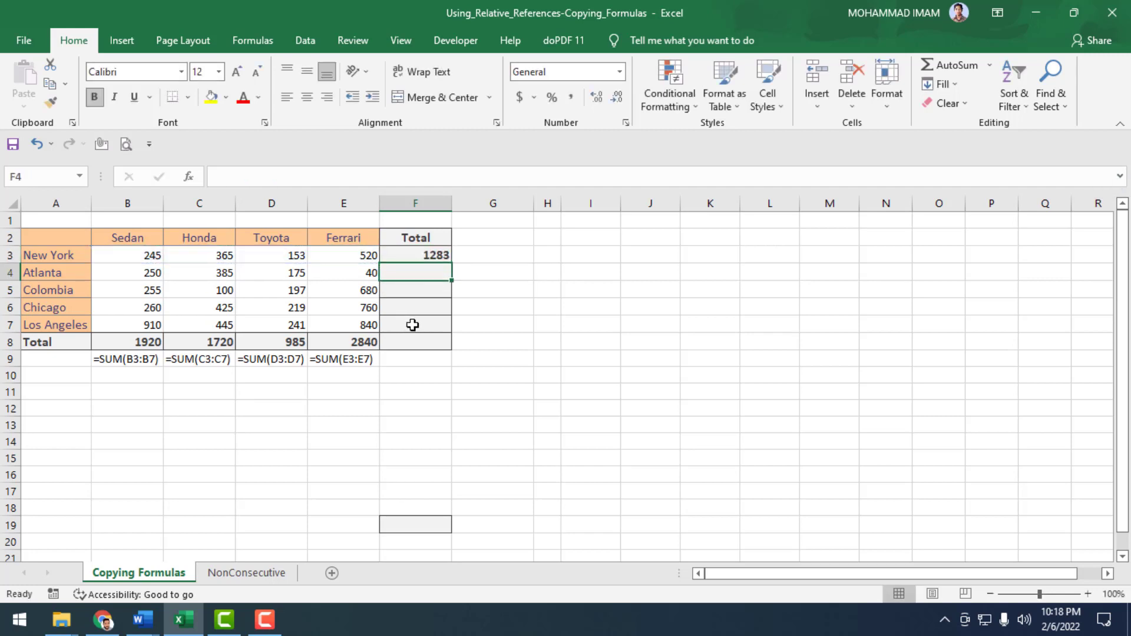
pyautogui.click(442, 254)
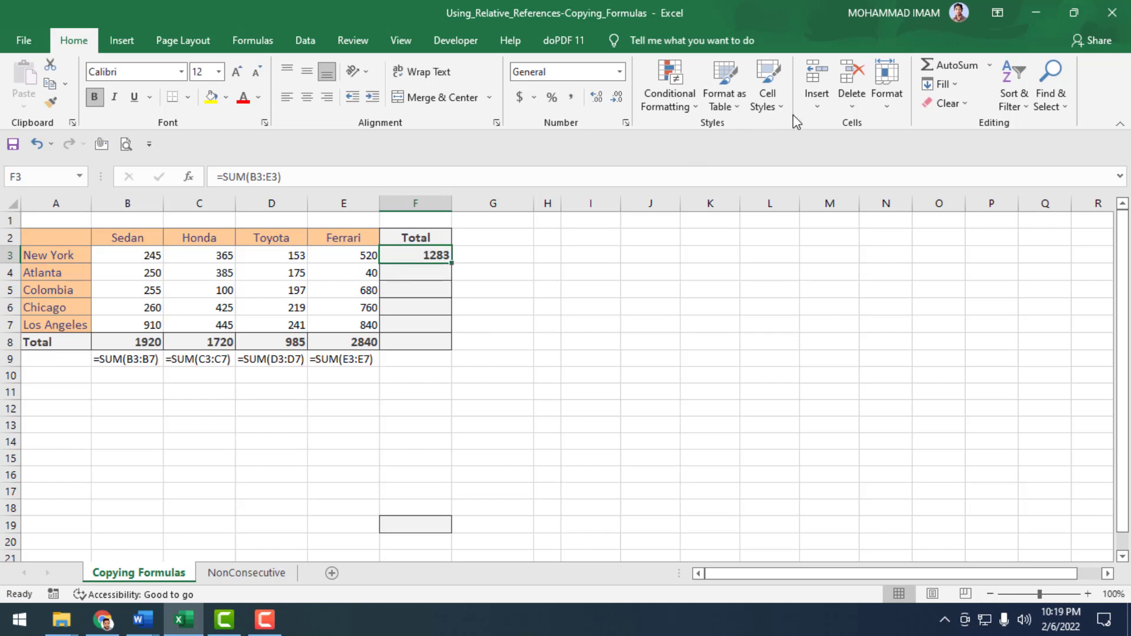
pyautogui.press('F9')
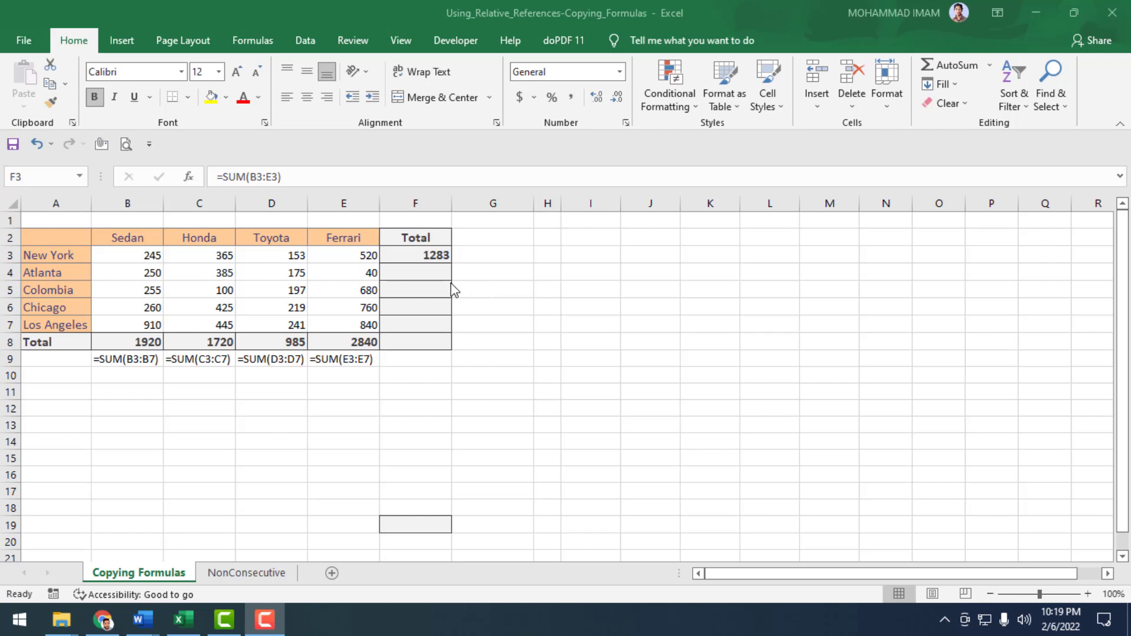
pyautogui.click(440, 258)
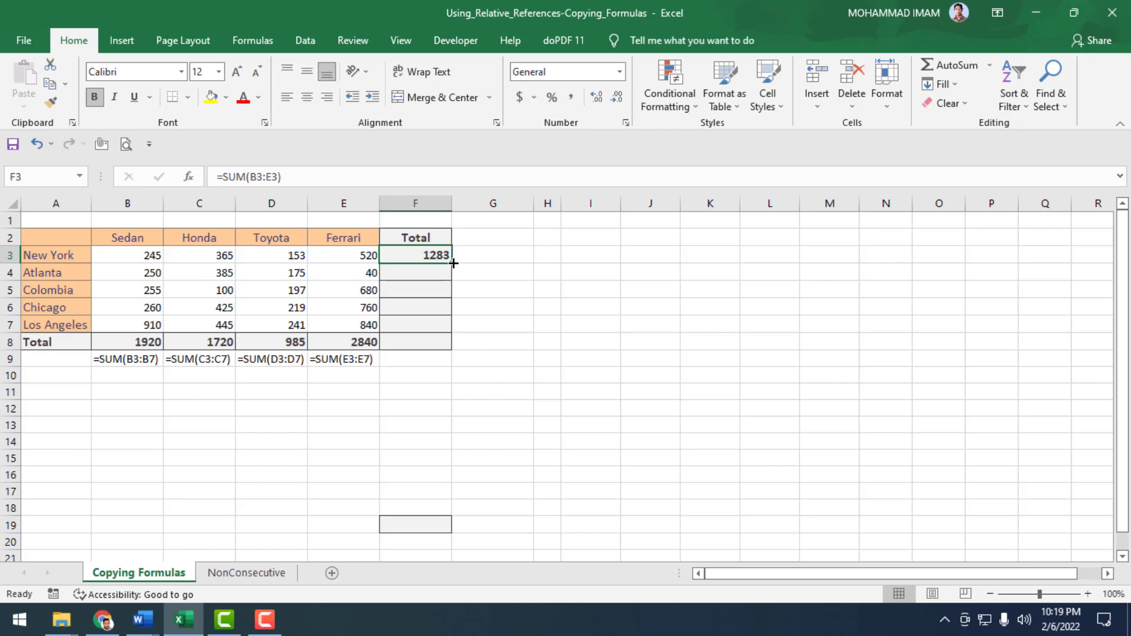
# - Fill F3's row sum down to F8 (850, 1232, 1664, 2436, grand total 7465) and inspect F4
pyautogui.moveTo(453, 263); pyautogui.dragTo(446, 349)
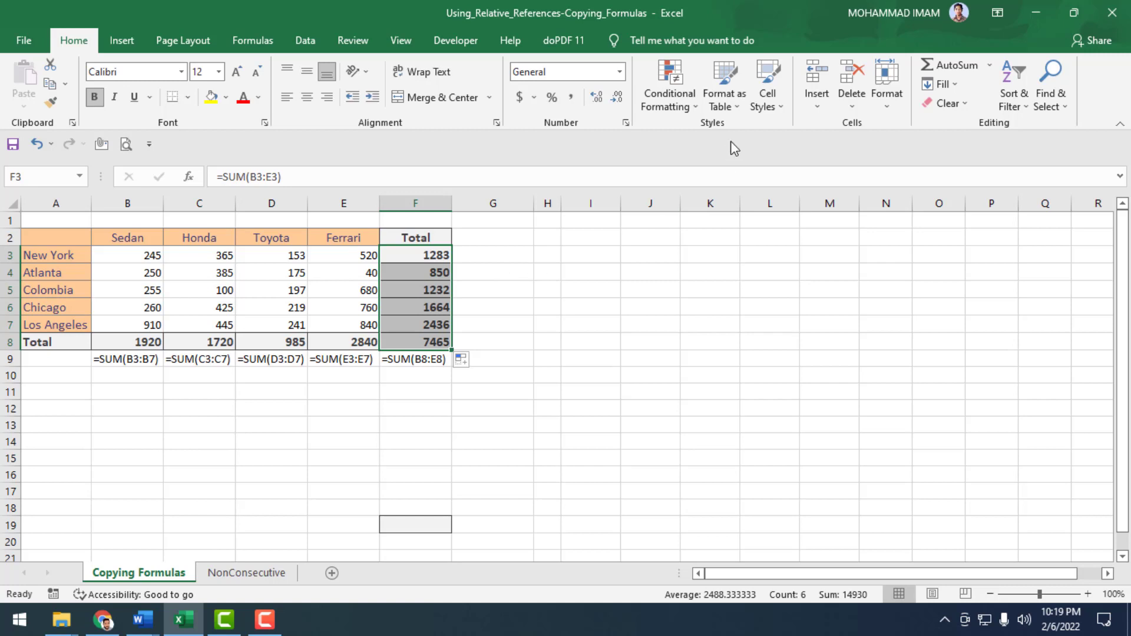
pyautogui.press('Down')
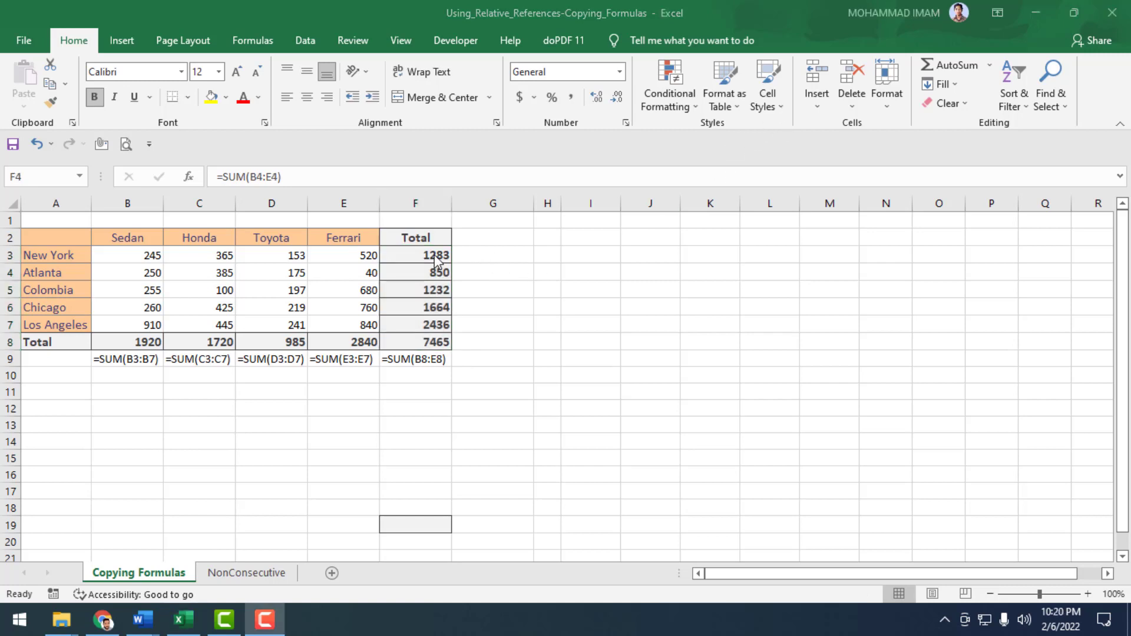
pyautogui.press('F2')
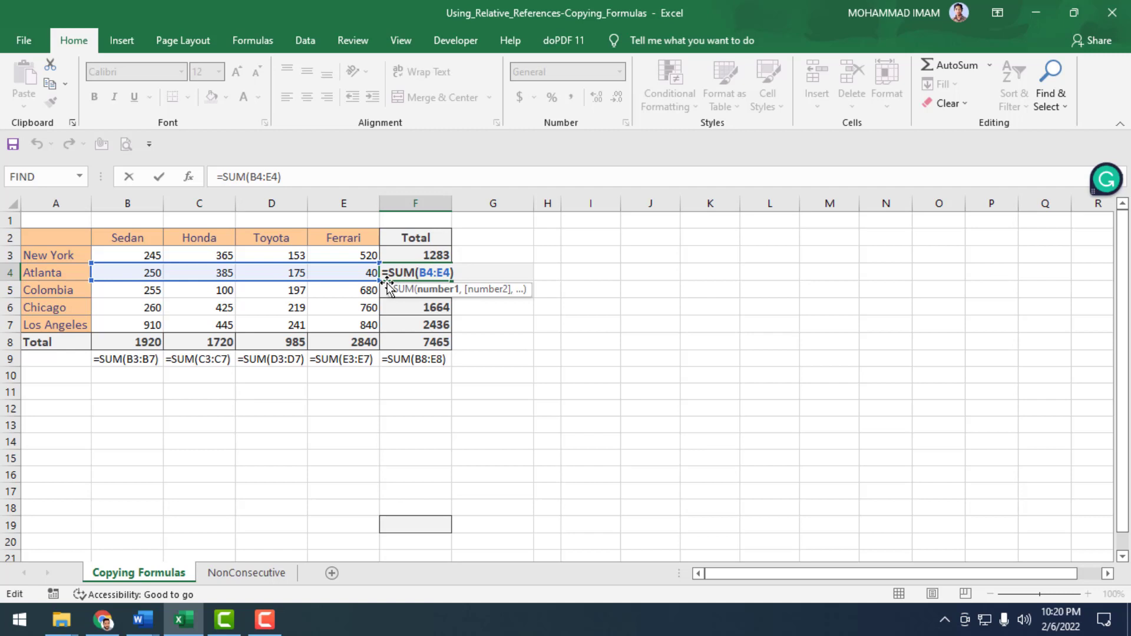
pyautogui.click(425, 255)
pyautogui.doubleClick(428, 256)
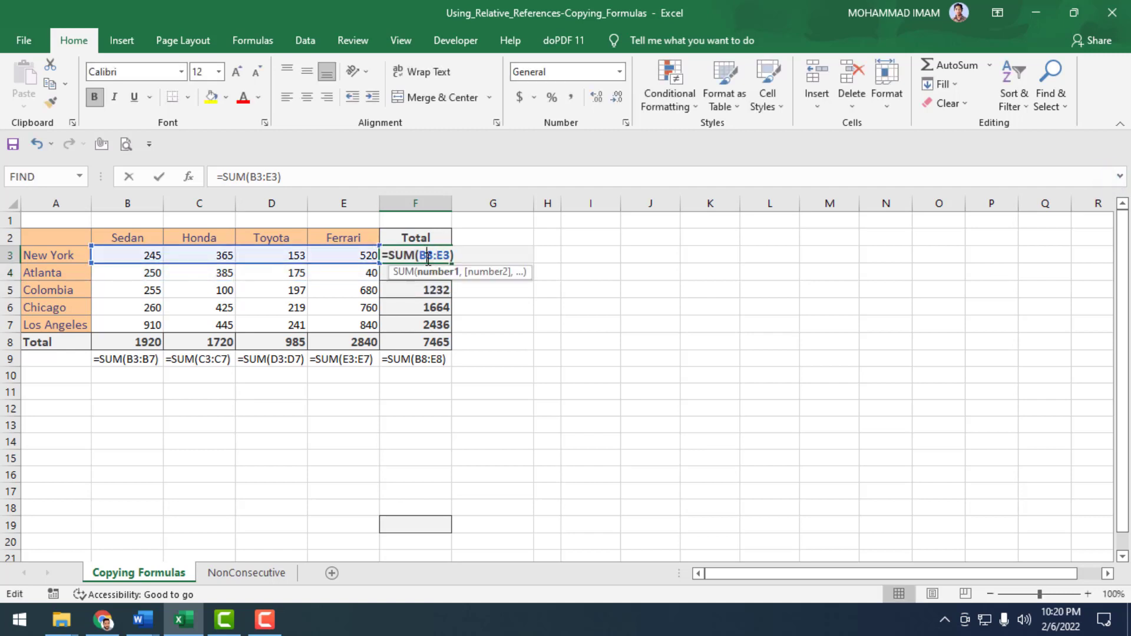
pyautogui.click(428, 272)
pyautogui.click(428, 290)
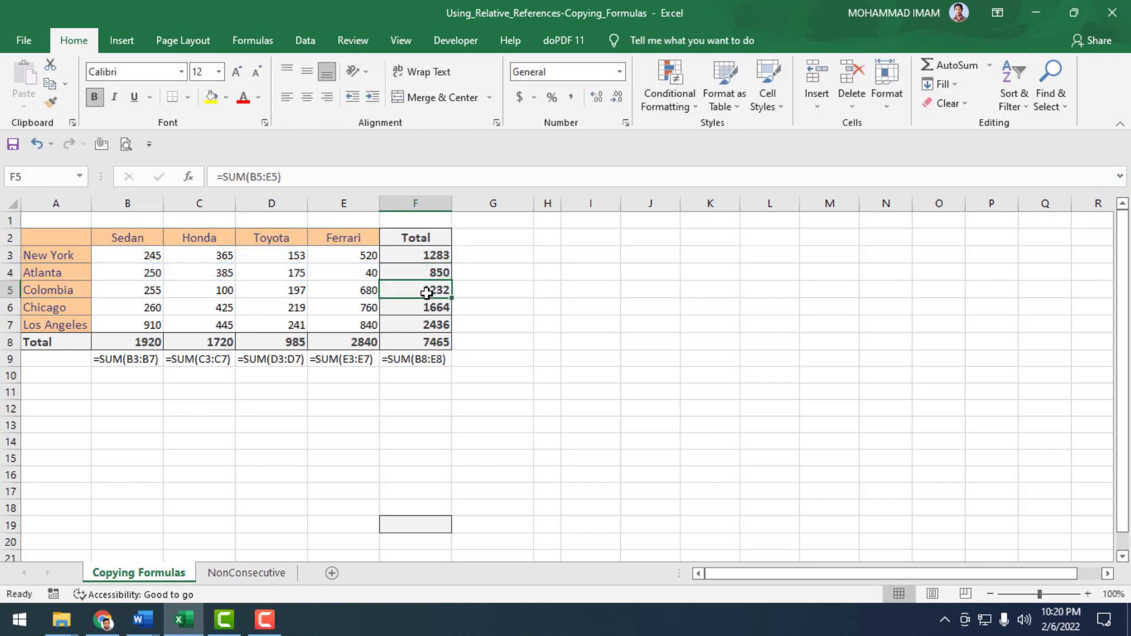
pyautogui.doubleClick(428, 291)
pyautogui.click(428, 307)
pyautogui.doubleClick(429, 307)
pyautogui.click(428, 323)
pyautogui.doubleClick(428, 323)
pyautogui.click(429, 341)
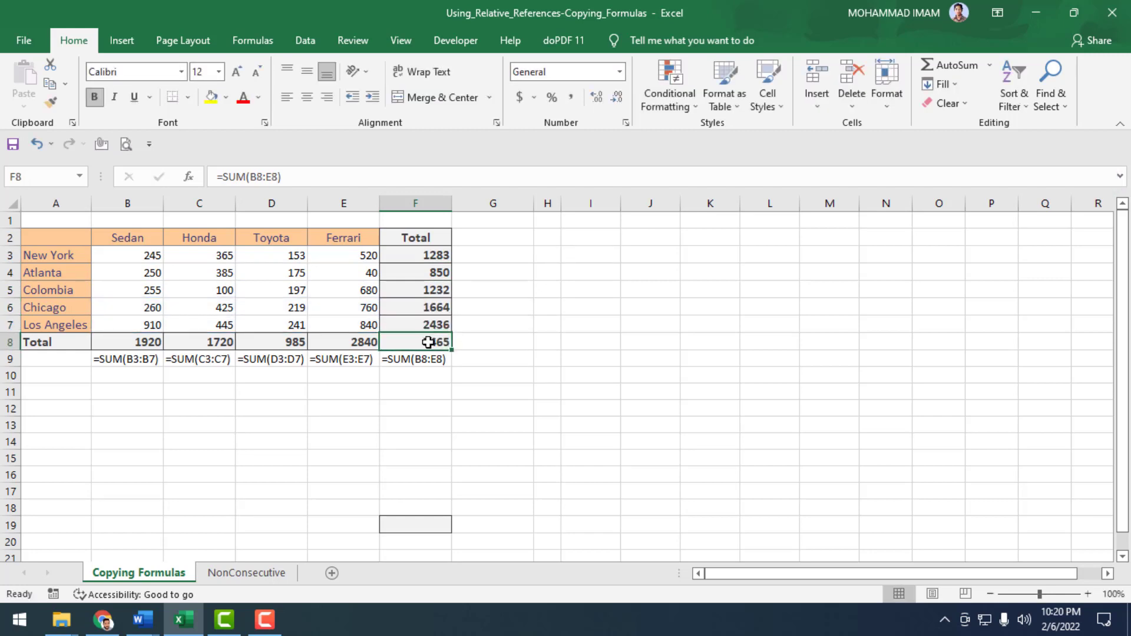
pyautogui.doubleClick(428, 341)
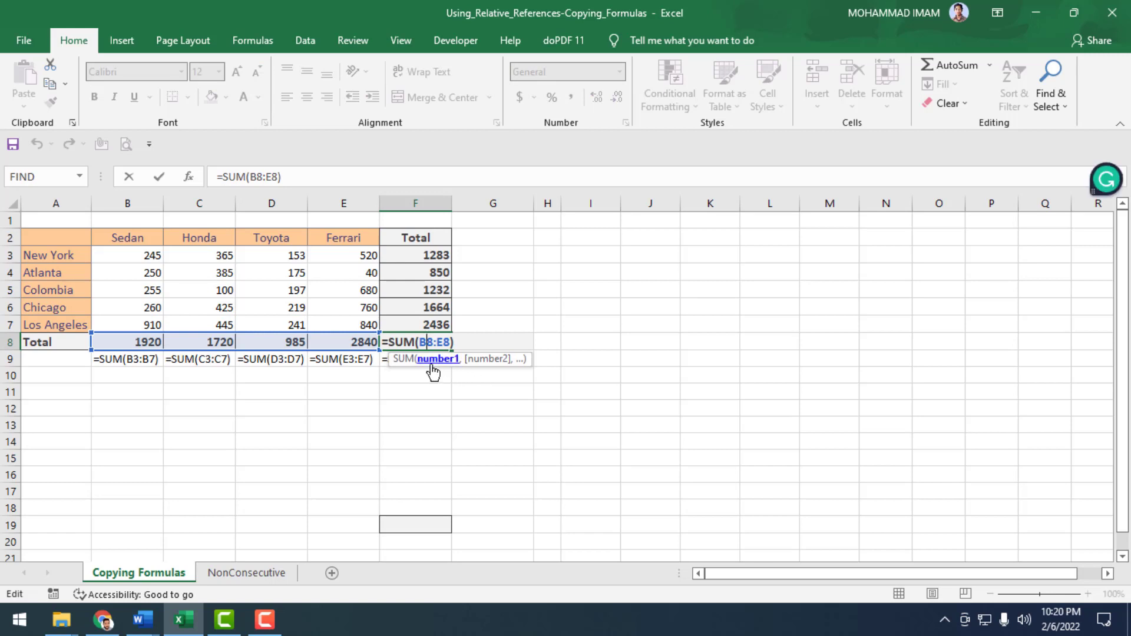
pyautogui.press('Return')
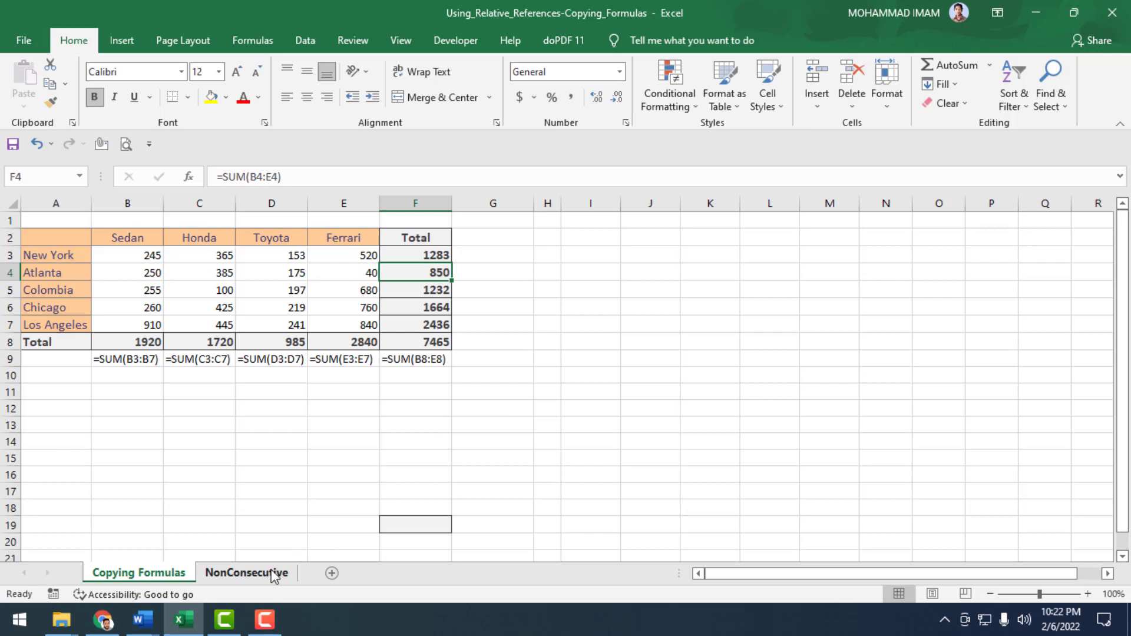
# - Switch to the NonConsecutive sheet and select the Total table's Monday Milk cell I2
pyautogui.click(247, 573)
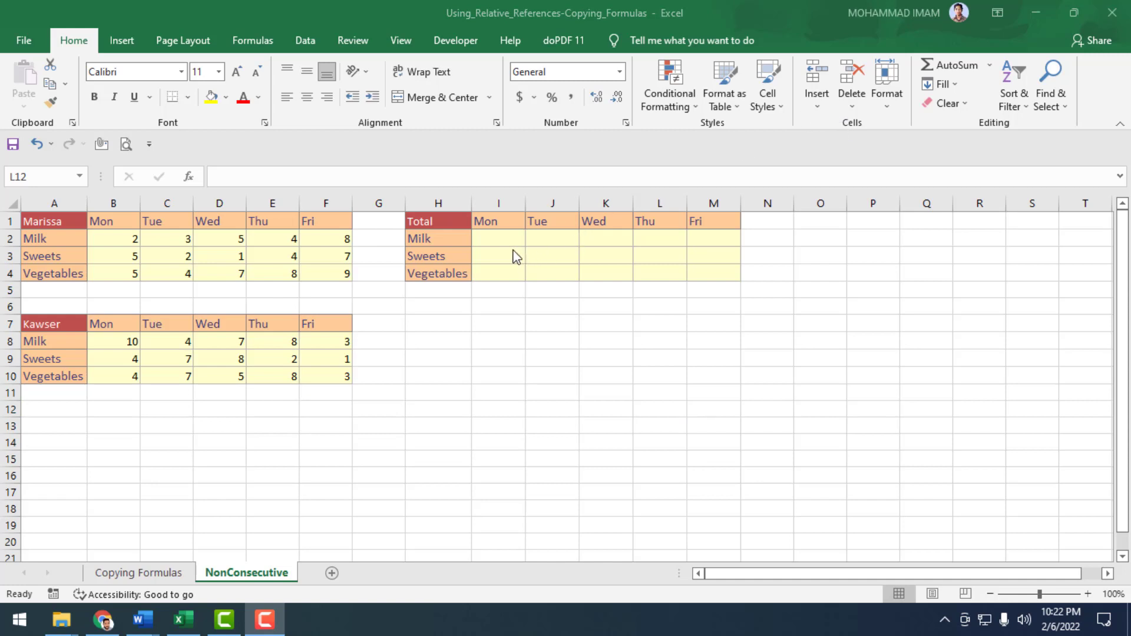
pyautogui.click(501, 242)
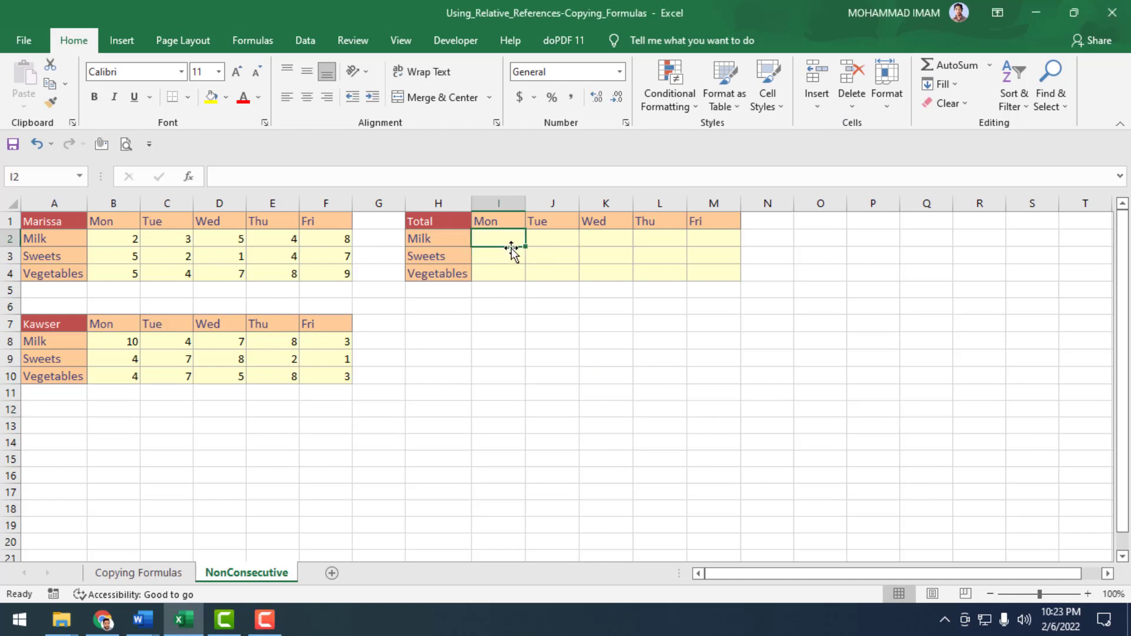
# - Enter =SUM(B2,B8) in I2 to add both tables' Monday milk, giving 12
pyautogui.write('=')
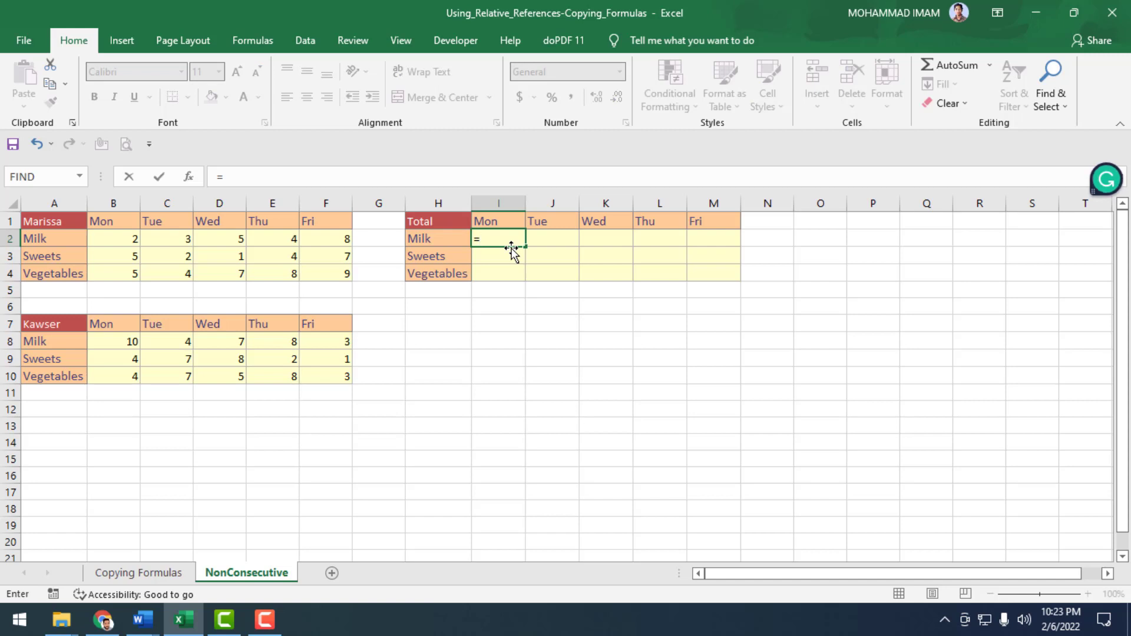
pyautogui.write('sum')
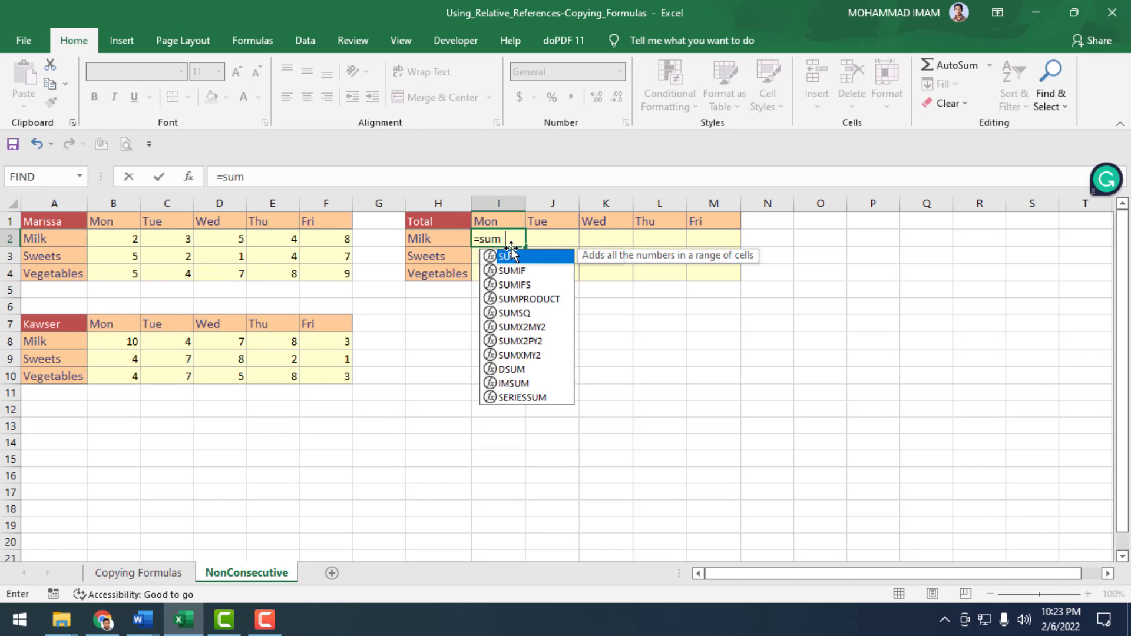
pyautogui.write('(')
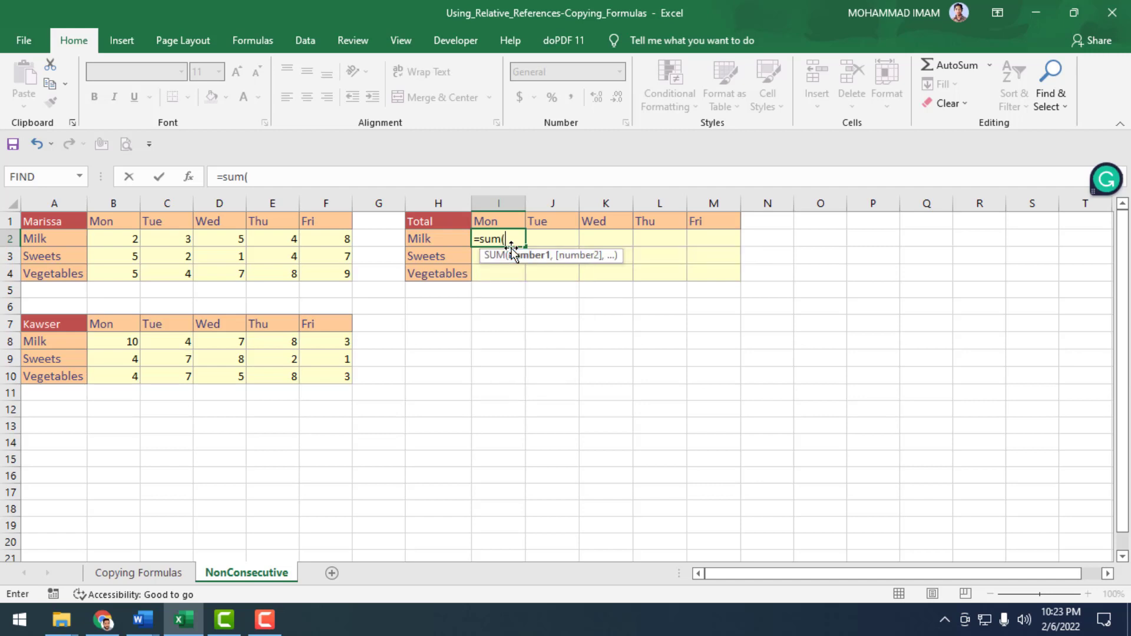
pyautogui.click(127, 237)
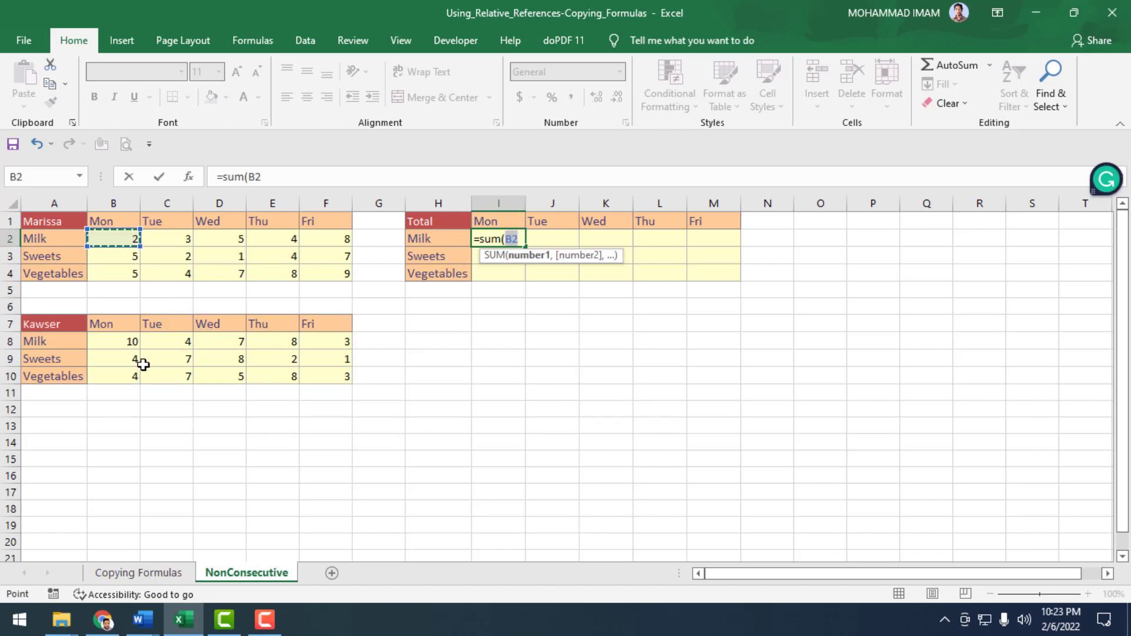
pyautogui.write(',')
pyautogui.click(115, 342)
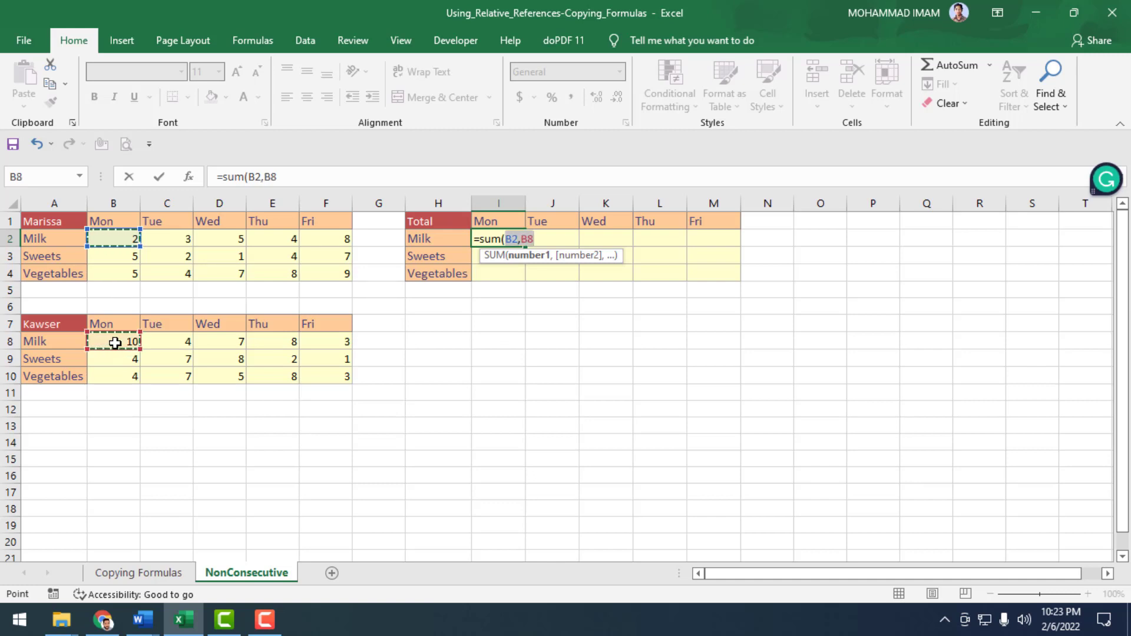
pyautogui.write(')')
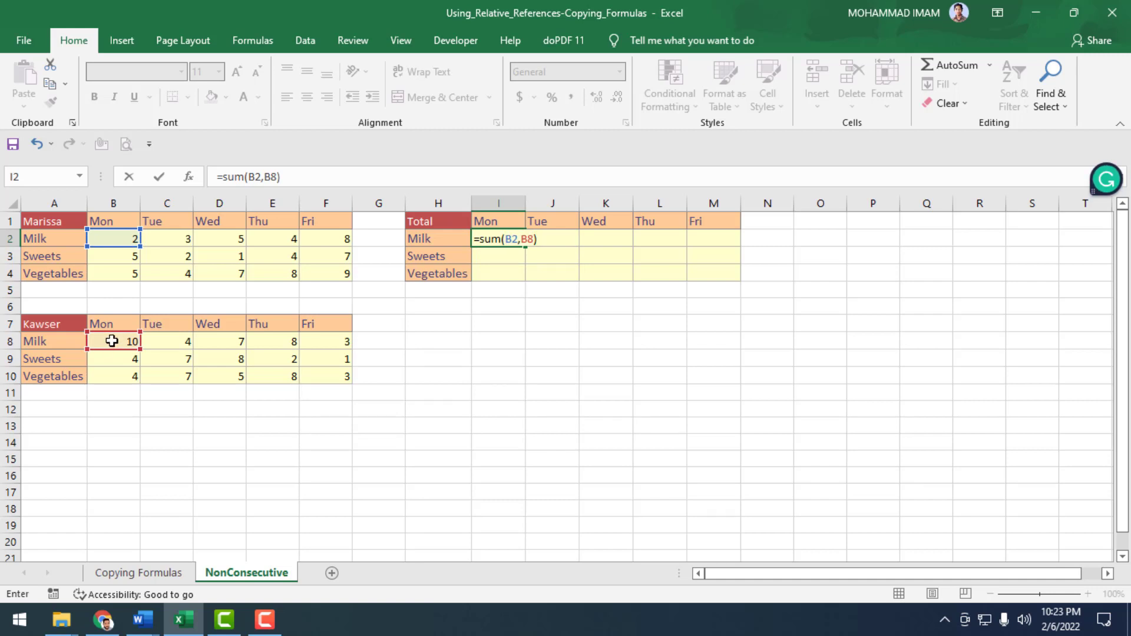
pyautogui.press('Return')
pyautogui.click(510, 240)
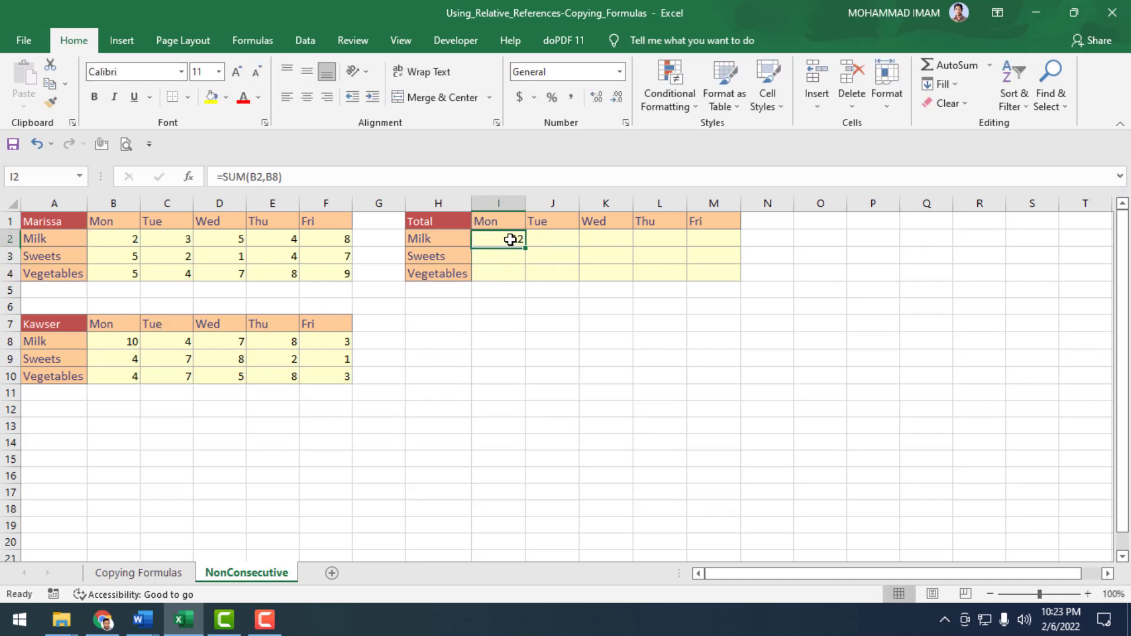
pyautogui.press('F10')
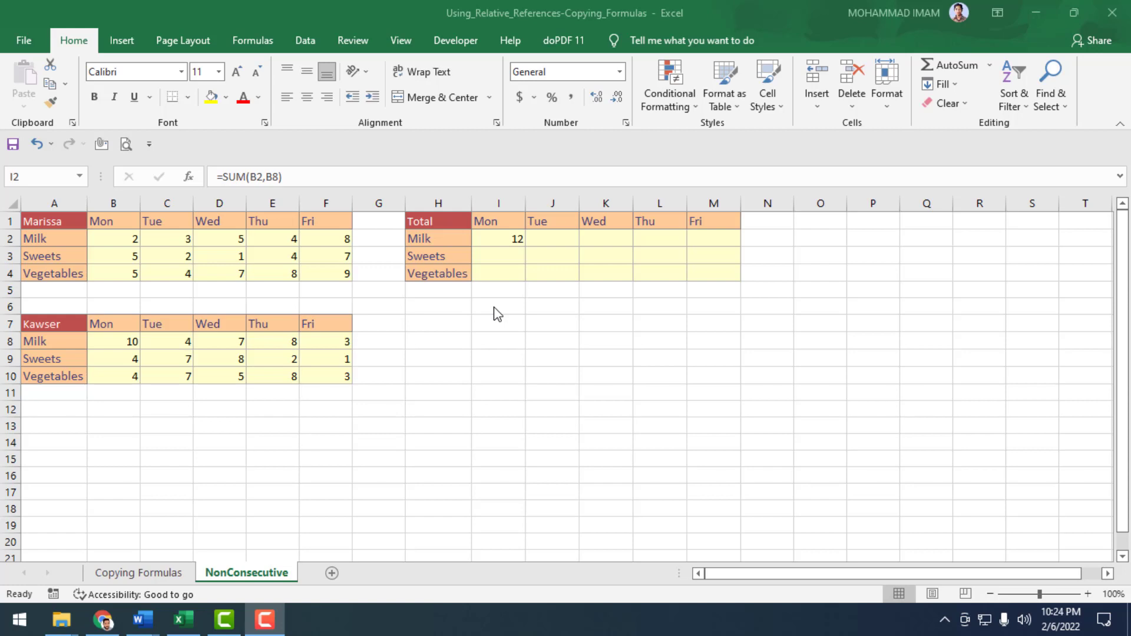
# - Copy I2's formula down to I3:I4 and check I3 sums B3 and B9
pyautogui.click(500, 237)
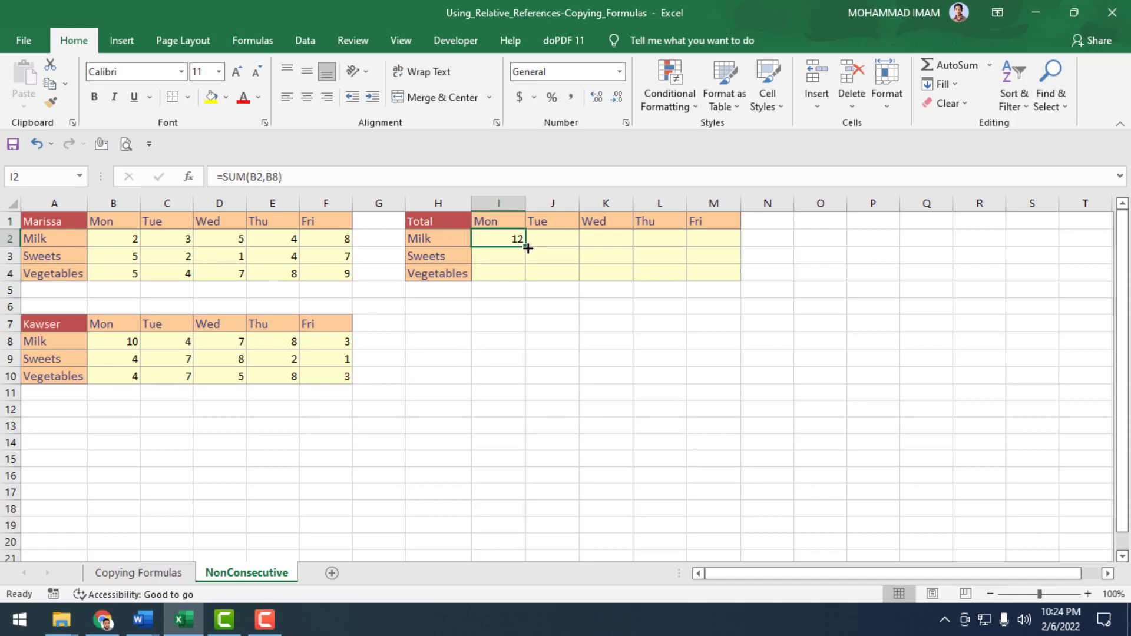
pyautogui.moveTo(528, 249); pyautogui.dragTo(527, 277)
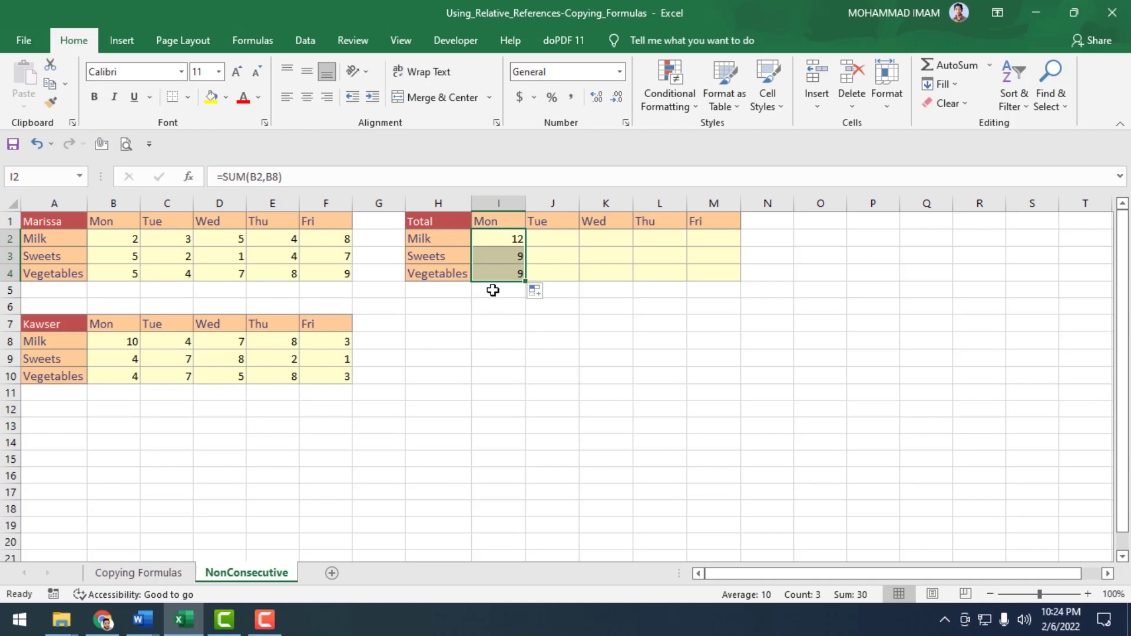
pyautogui.click(505, 255)
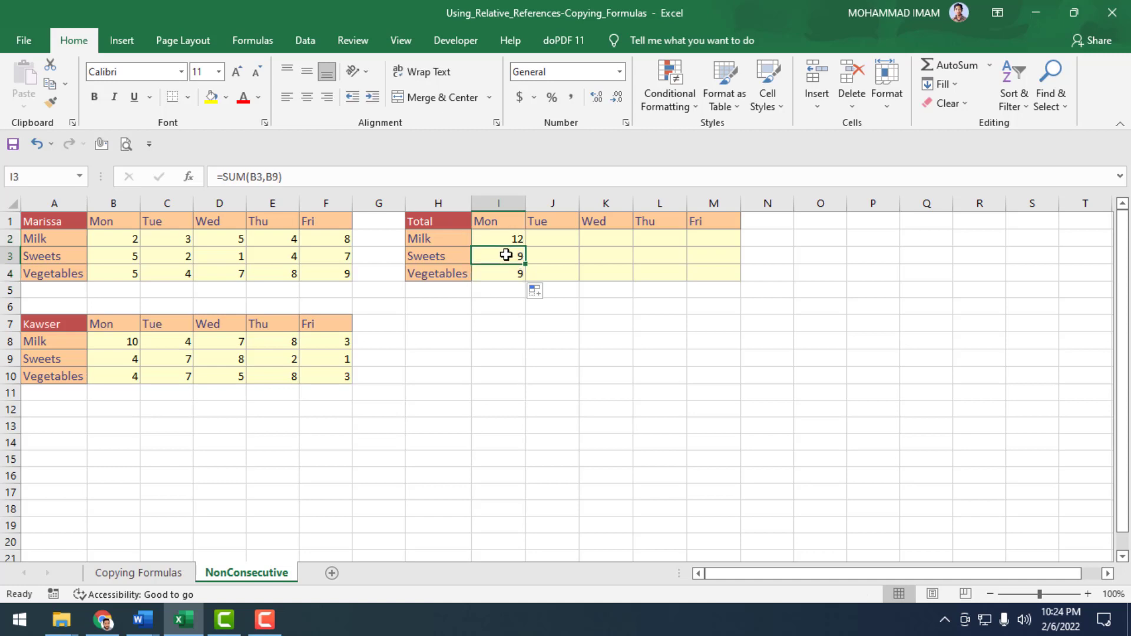
pyautogui.doubleClick(506, 255)
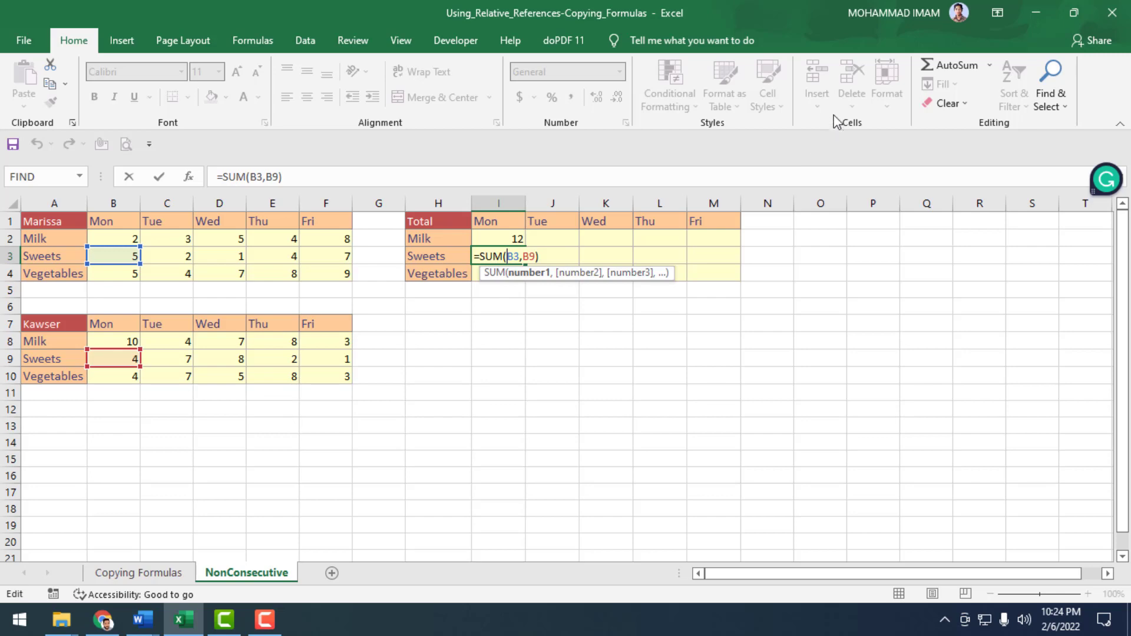
# - Glance at the online course lecture page, then return to the Excel workbook
pyautogui.press('F10')
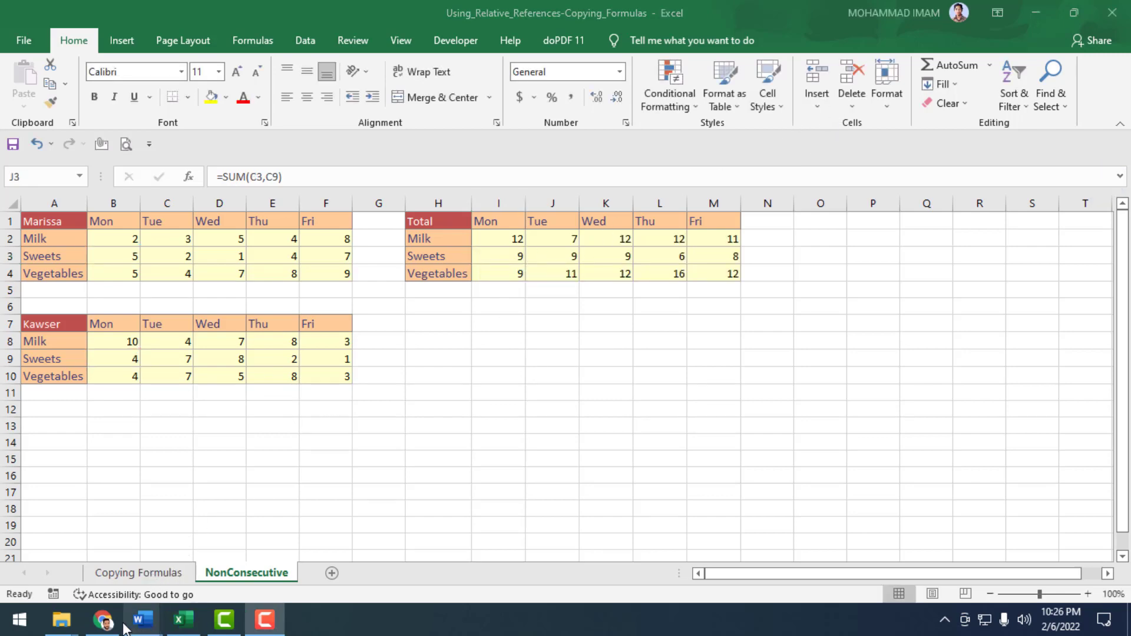
pyautogui.click(103, 618)
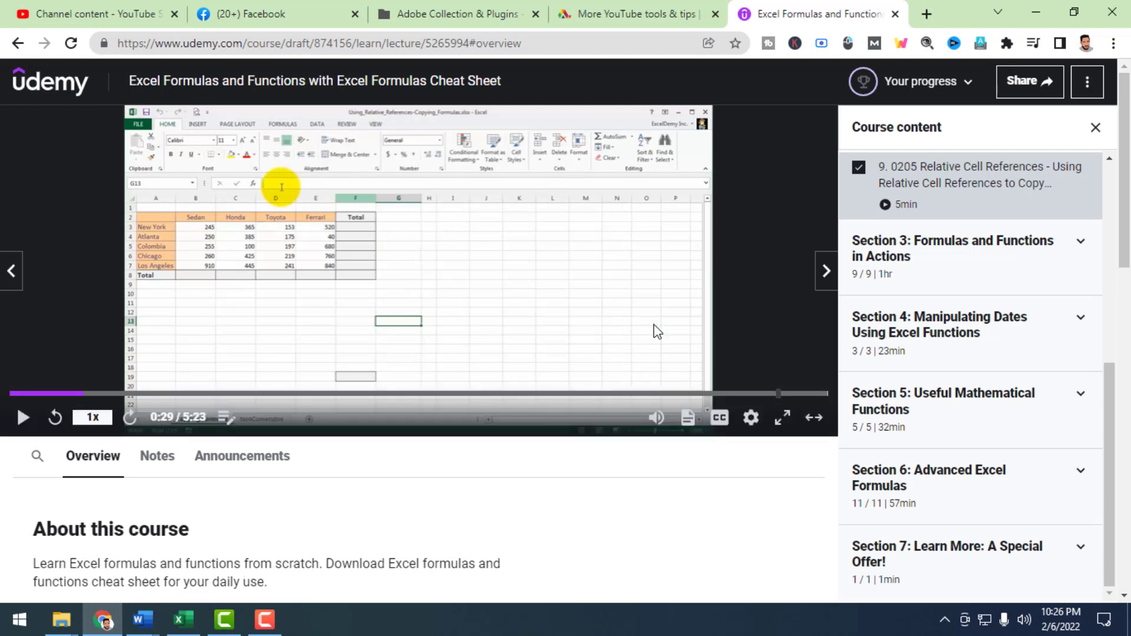
pyautogui.press('F10')
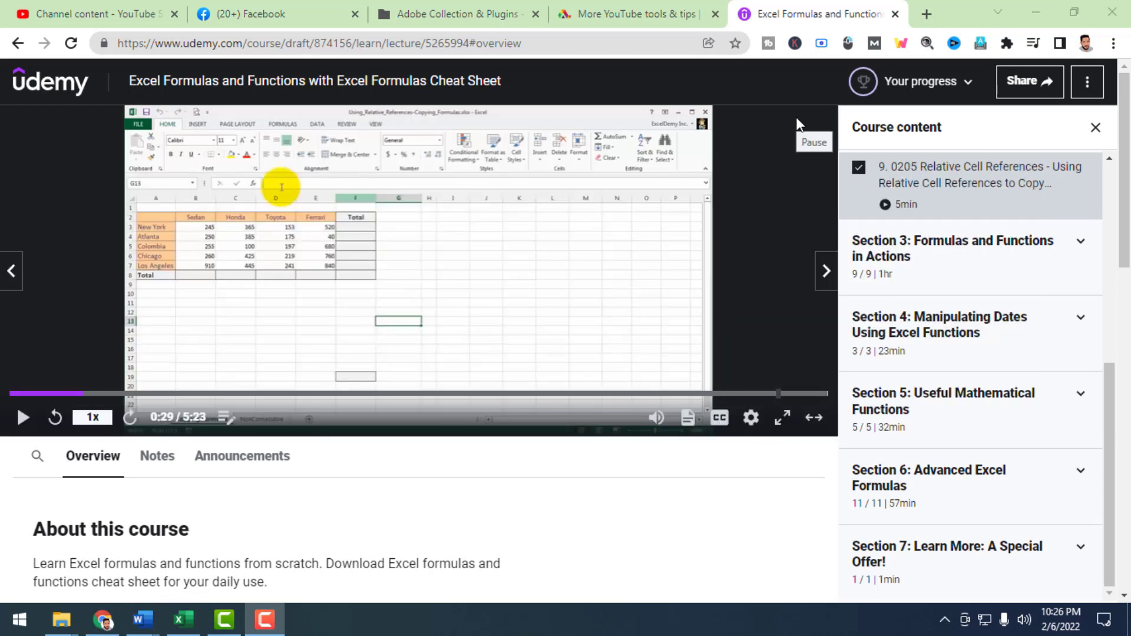
pyautogui.click(183, 619)
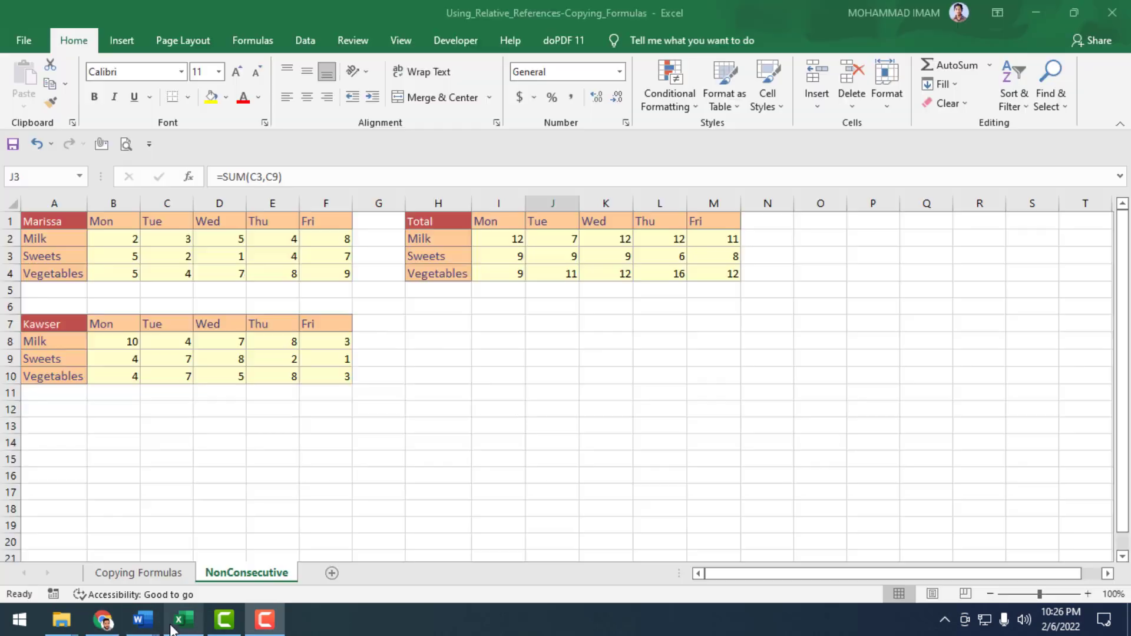
pyautogui.press('F9')
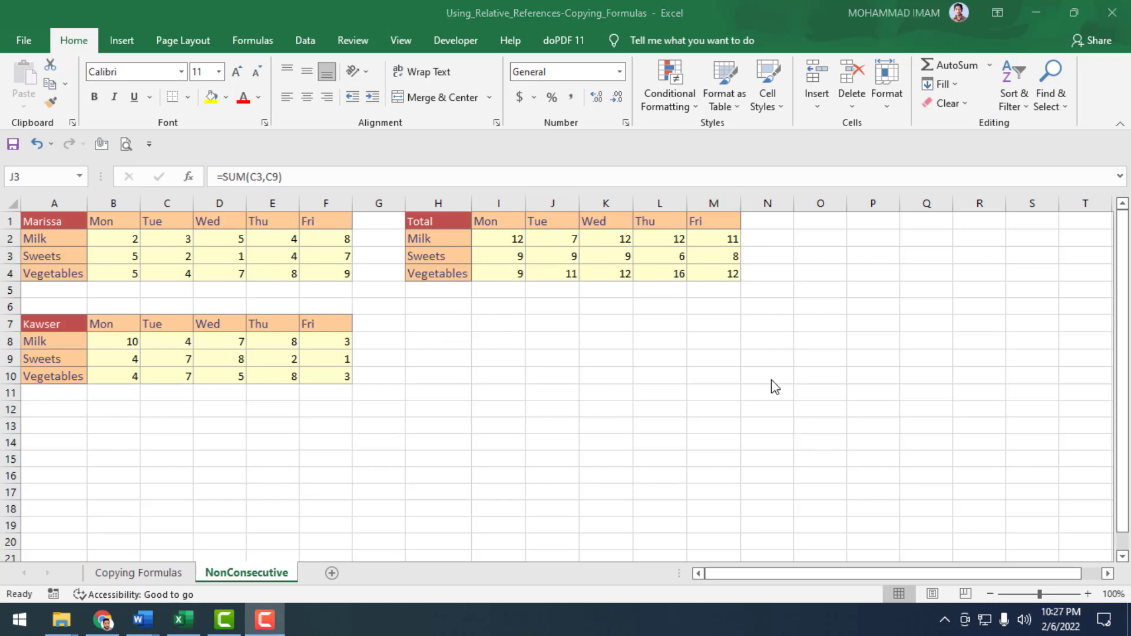